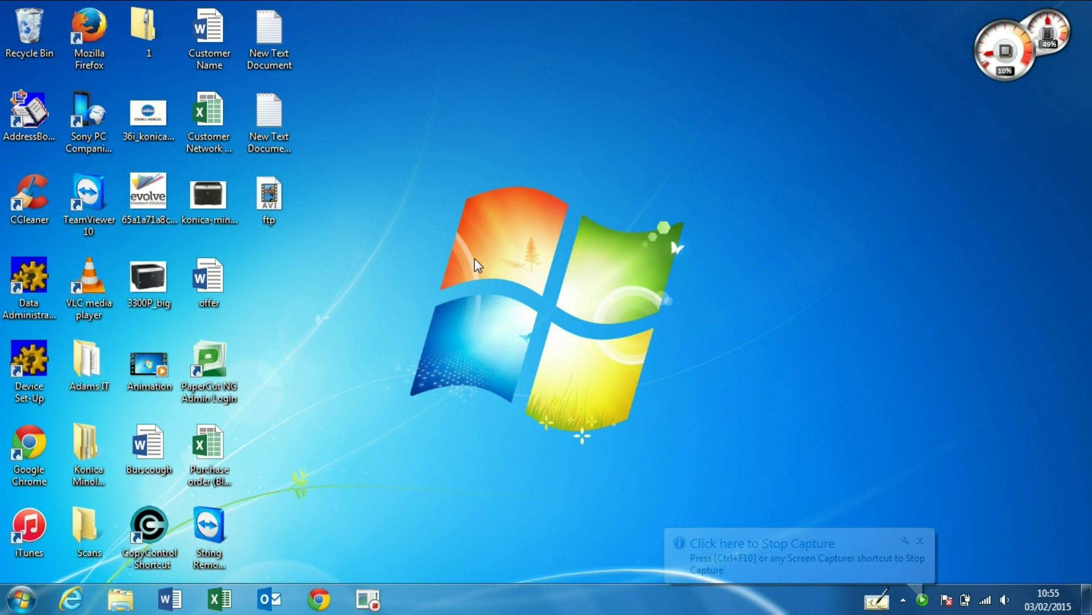
# Run ipconfig in Command Prompt to show the Local Area Connection's IPv4 address 10.10.17.105
pyautogui.press('super+r')
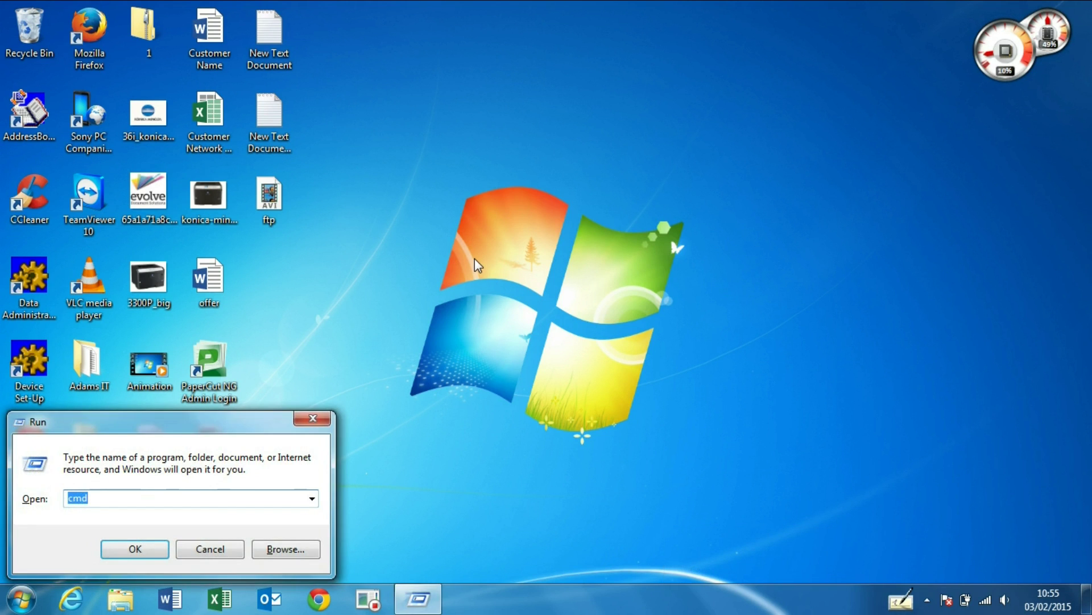
pyautogui.press('Escape')
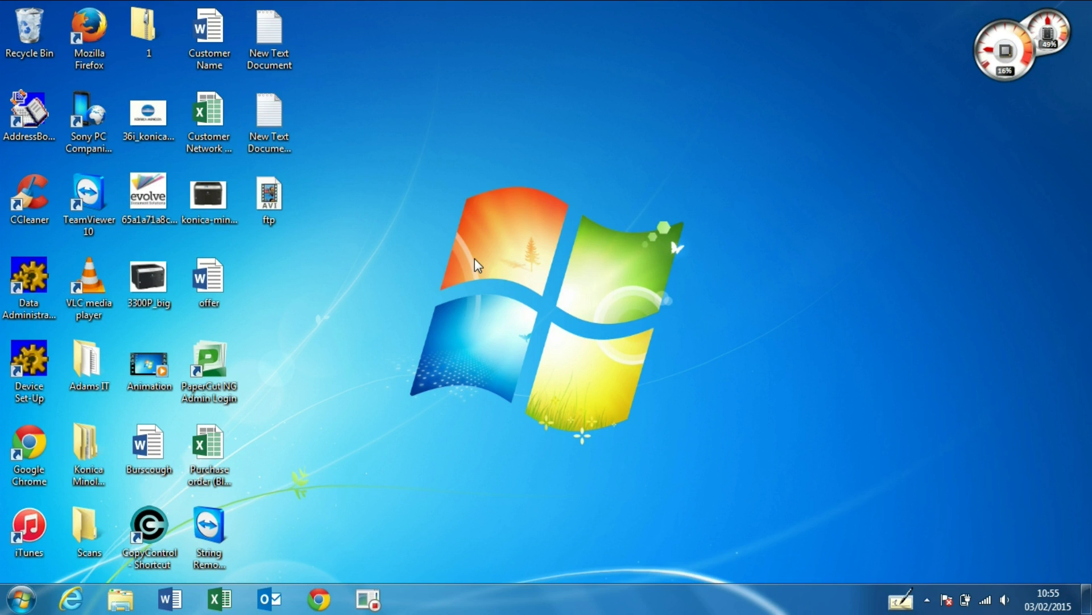
pyautogui.write('con')
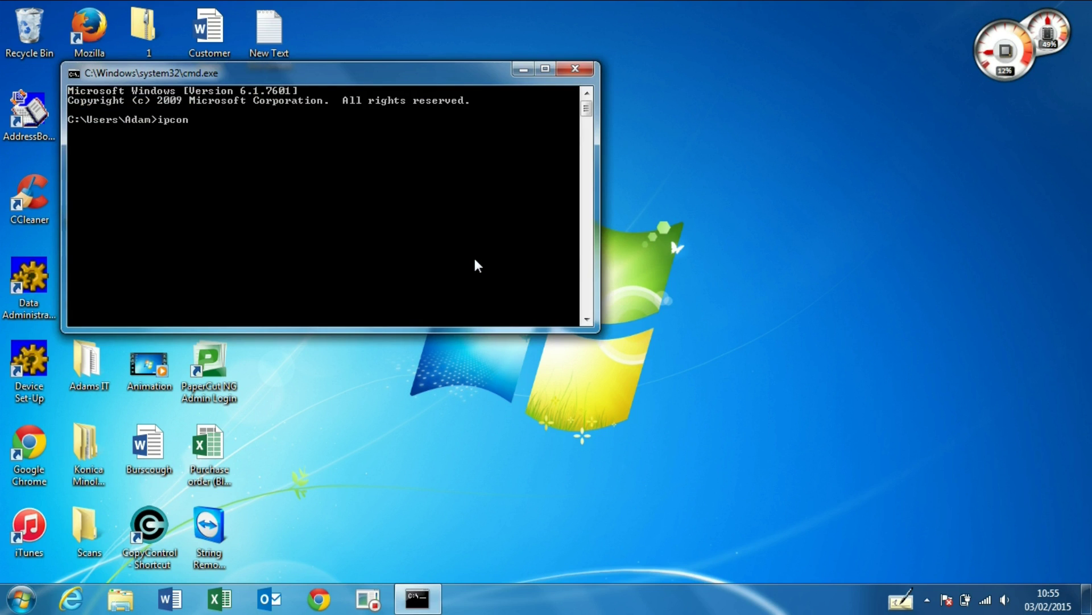
pyautogui.write('fig')
pyautogui.press('Return')
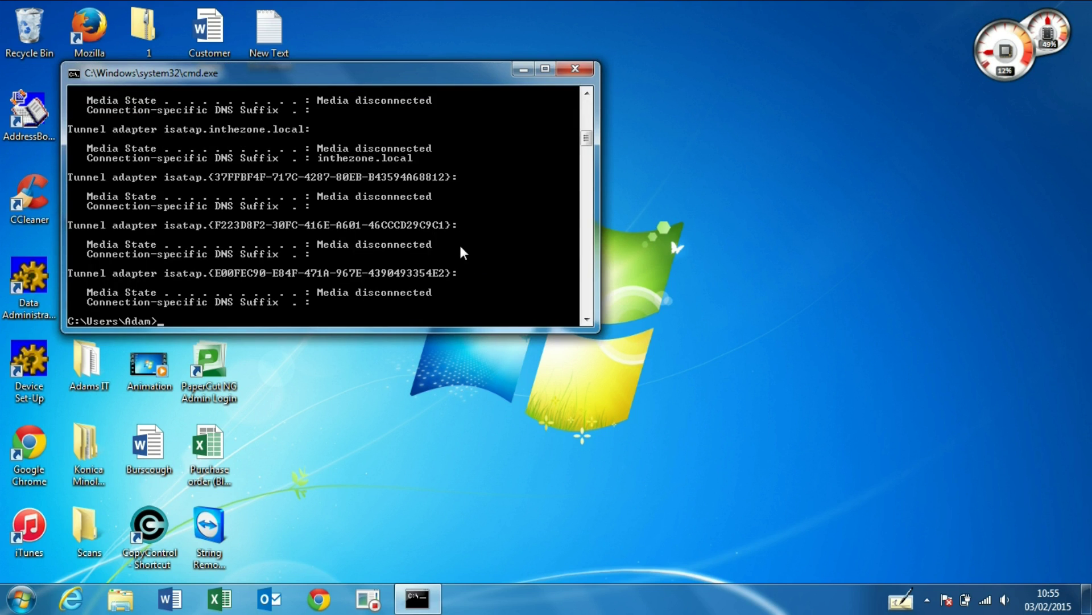
pyautogui.scroll(5, 487, 194)
pyautogui.scroll(1, 472, 191)
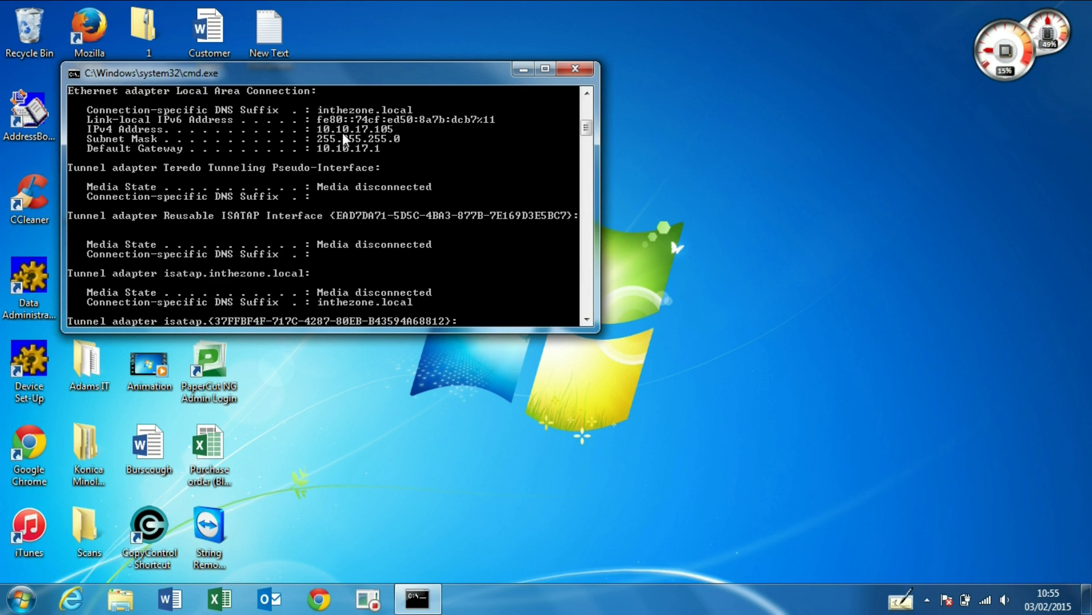
pyautogui.moveTo(343, 91); pyautogui.dragTo(522, 201)
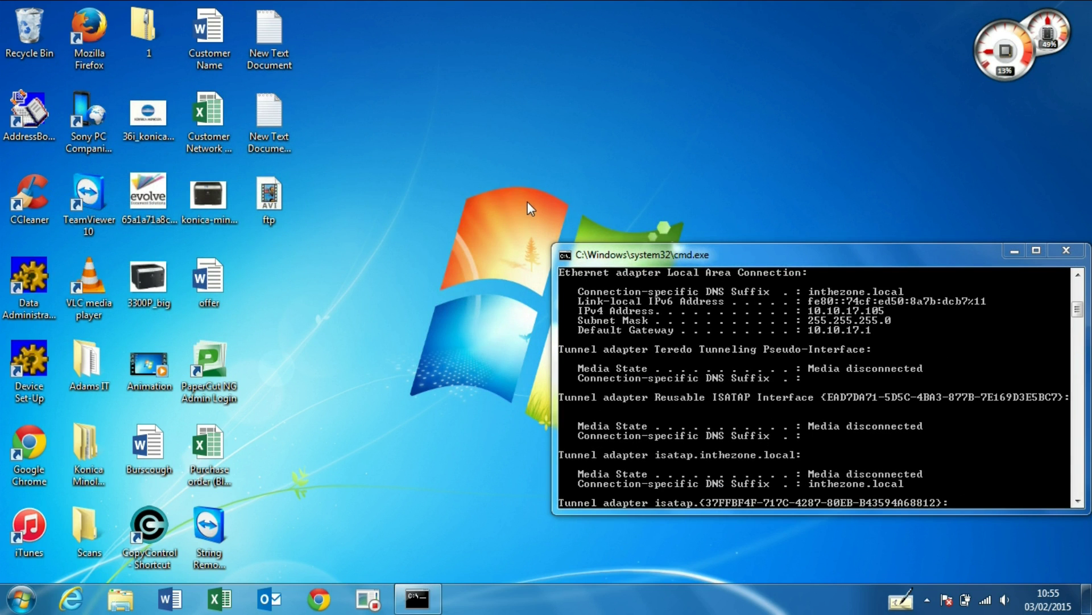
# Create a new text document on the desktop and open it in Notepad
pyautogui.rightClick(523, 203)
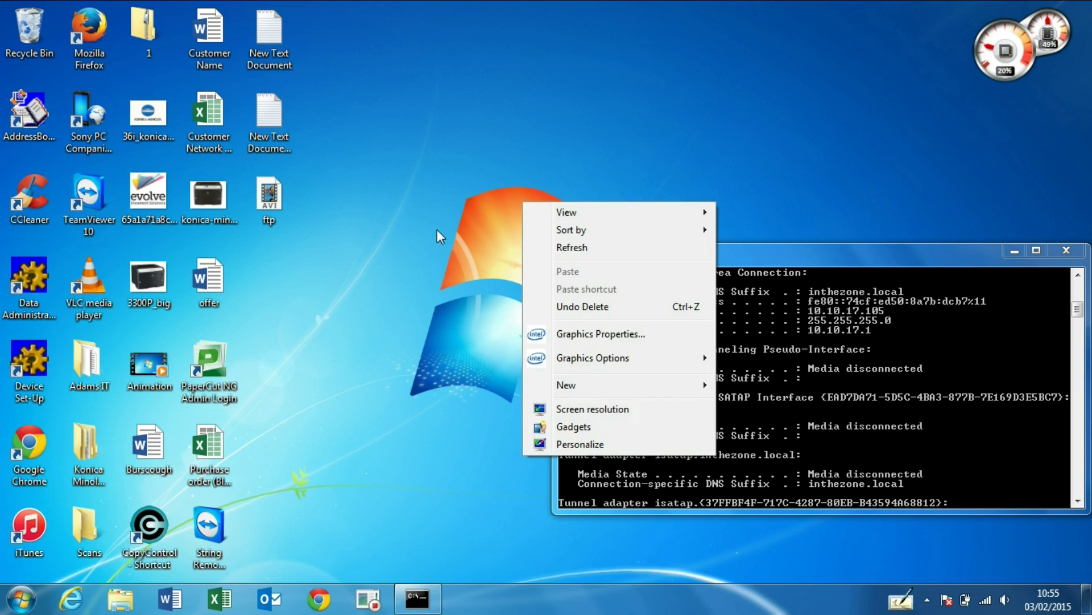
pyautogui.moveTo(602, 381)
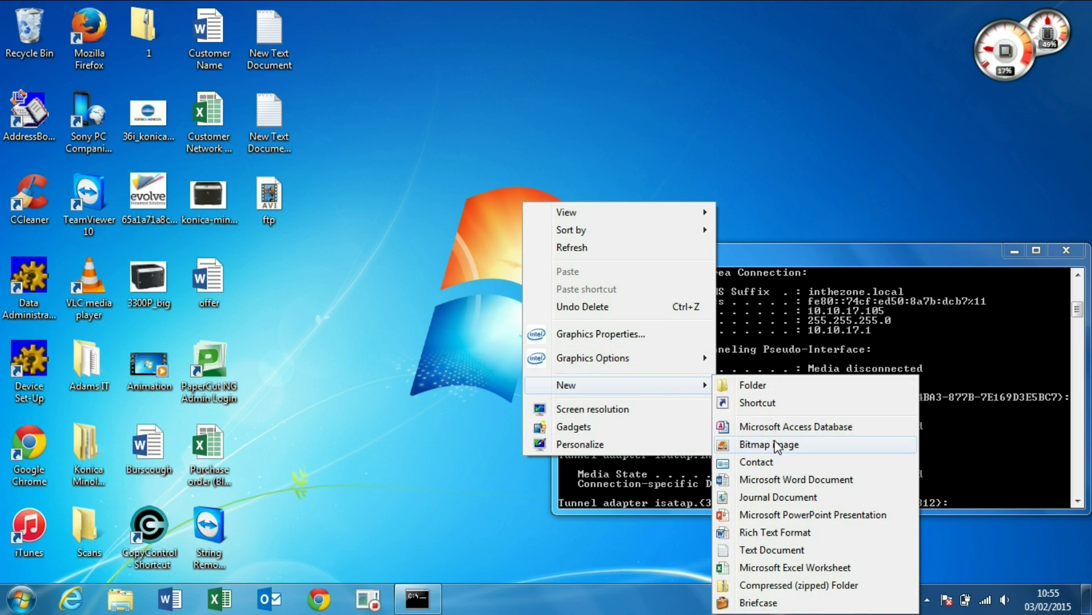
pyautogui.click(782, 550)
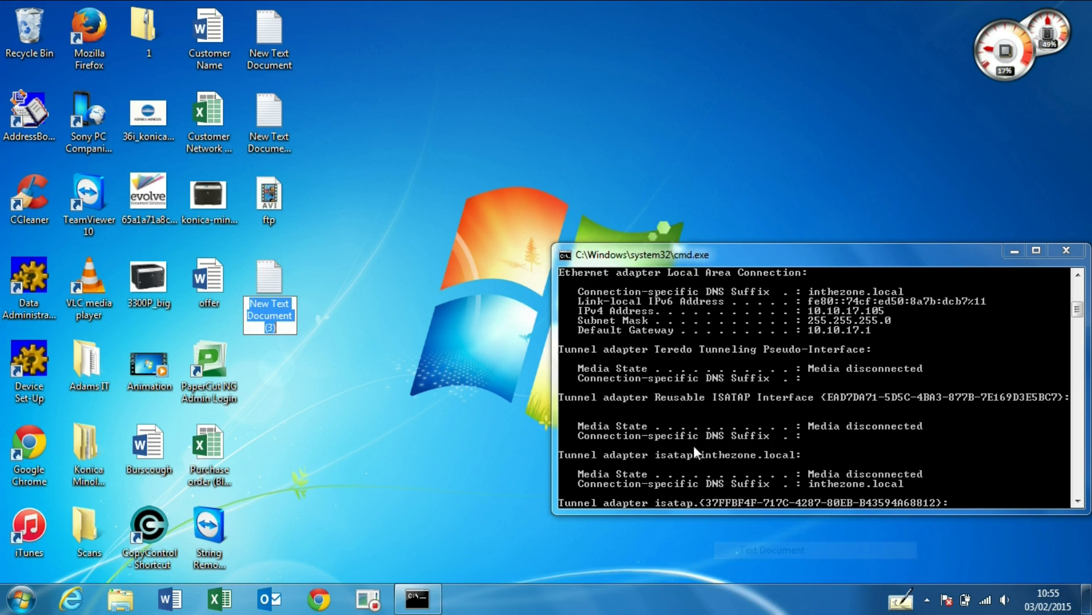
pyautogui.click(275, 274)
pyautogui.doubleClick(276, 280)
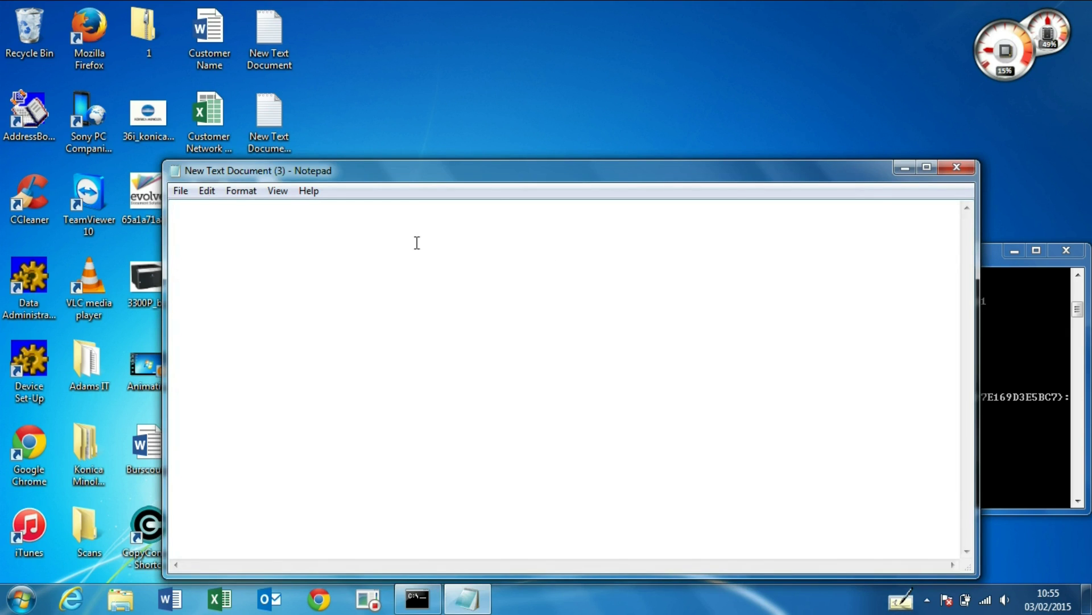
# Write 10.10.17.105 in Notepad and close the Command Prompt
pyautogui.write('10.10.17.105')
pyautogui.click(1027, 405)
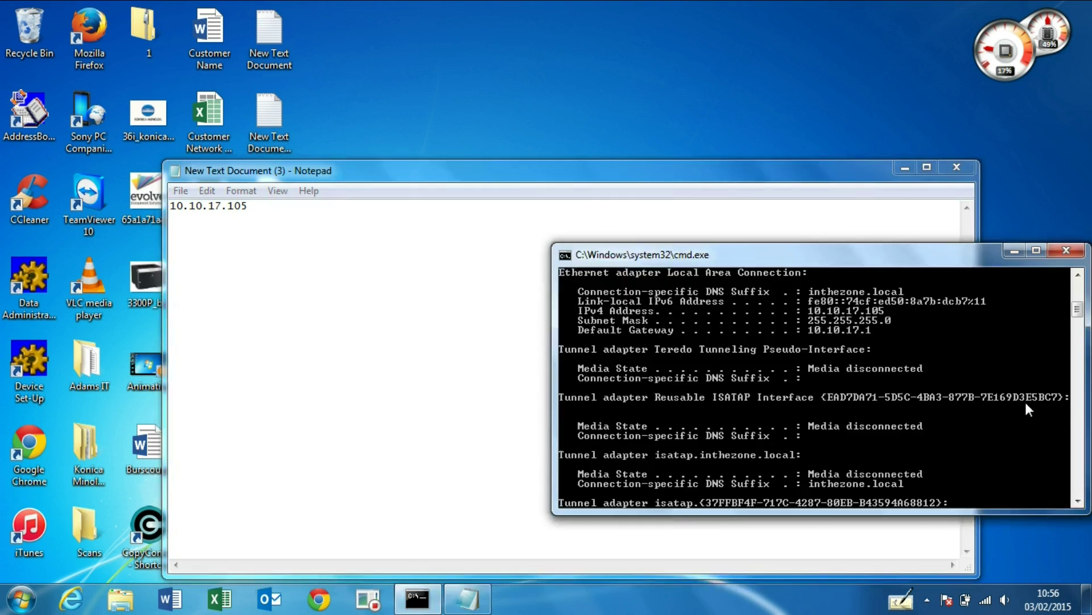
pyautogui.click(1066, 250)
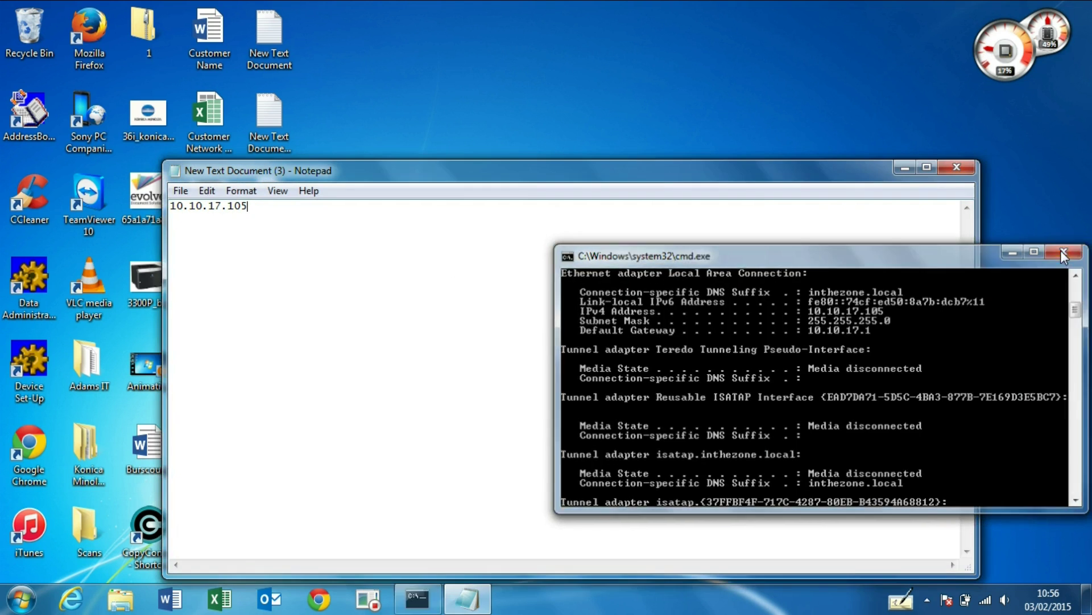
pyautogui.moveTo(810, 167); pyautogui.dragTo(921, 94)
# Show the KONICA MINOLTA C200 printer properties' Ports tab from Devices and Printers
pyautogui.click(1029, 93)
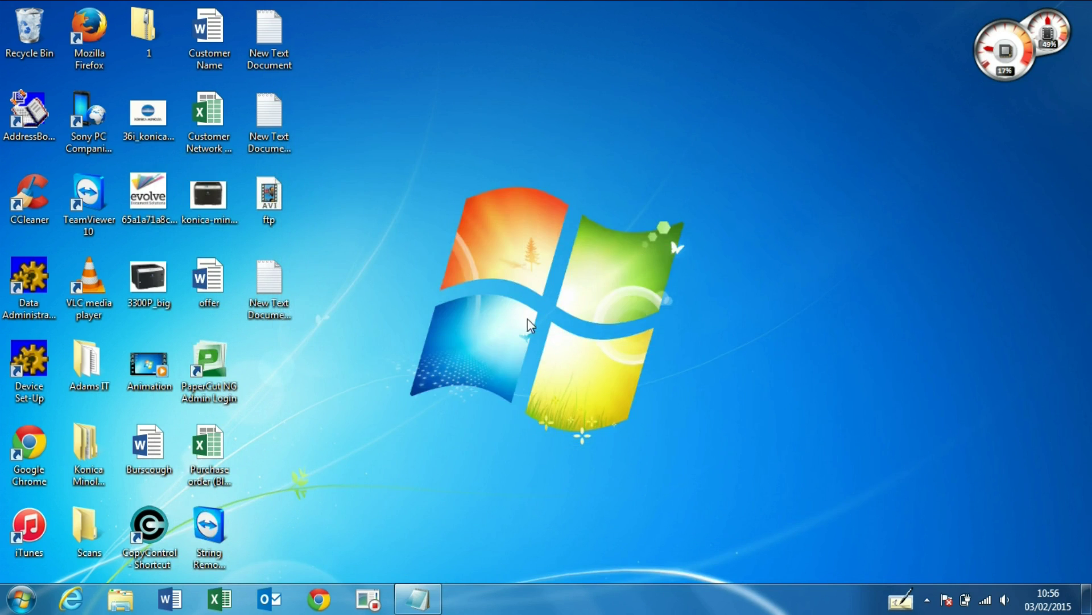
pyautogui.click(21, 598)
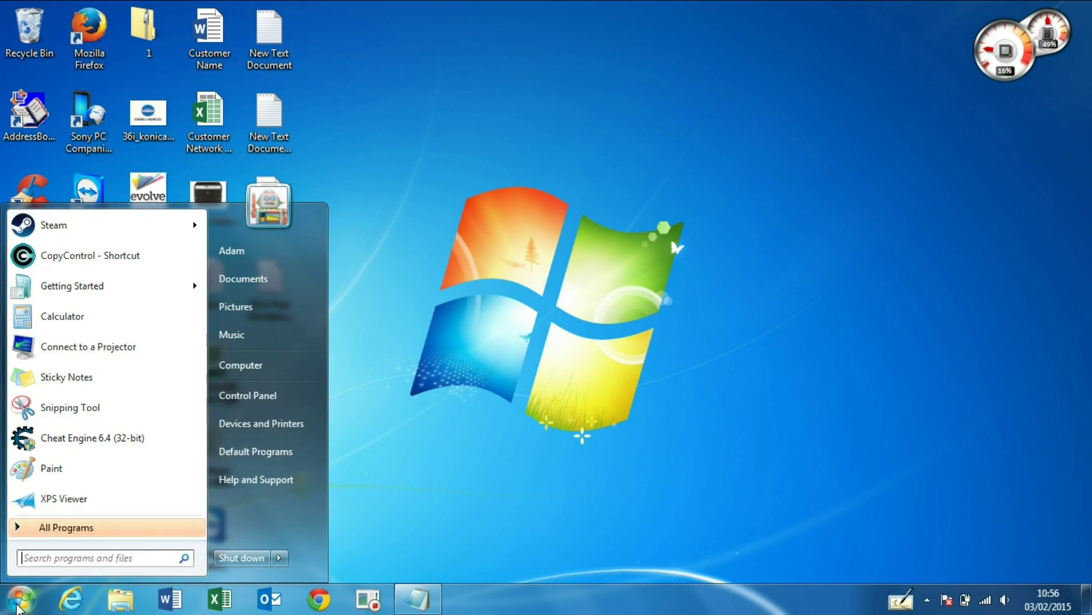
pyautogui.click(264, 423)
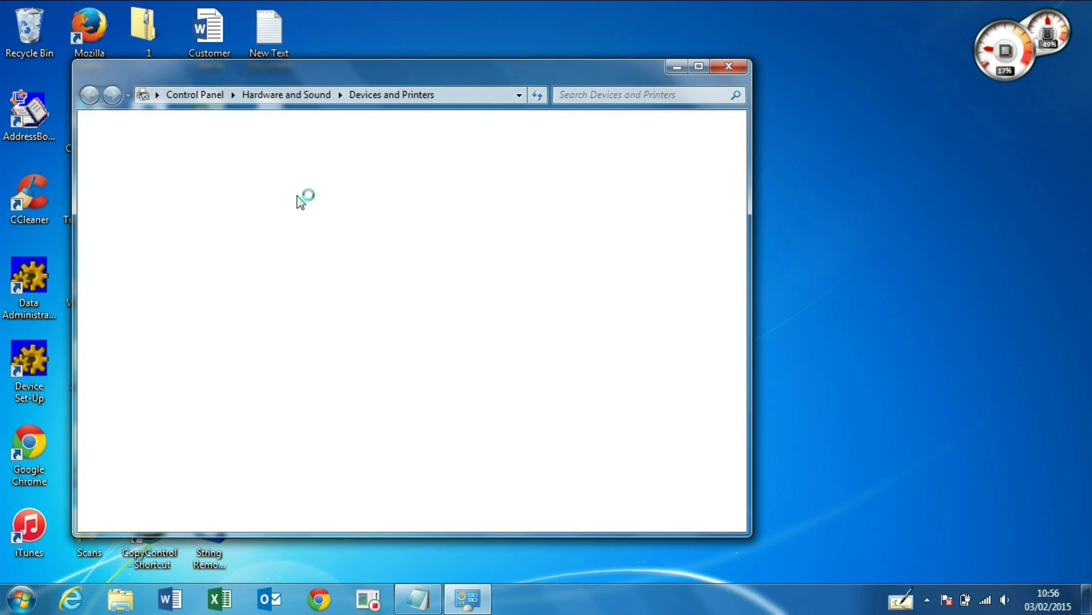
pyautogui.click(221, 348)
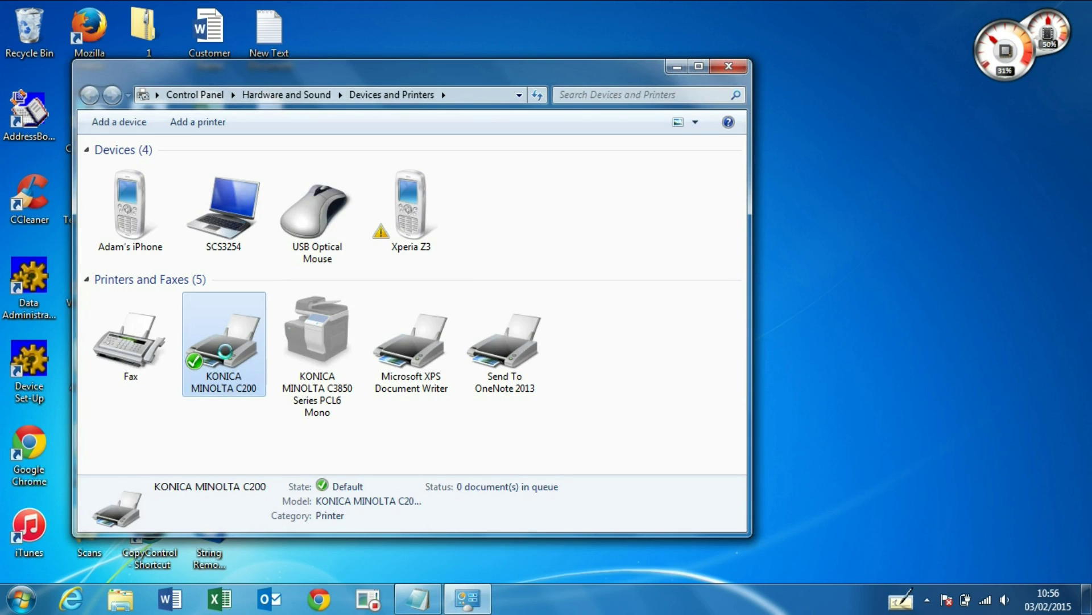
pyautogui.rightClick(216, 350)
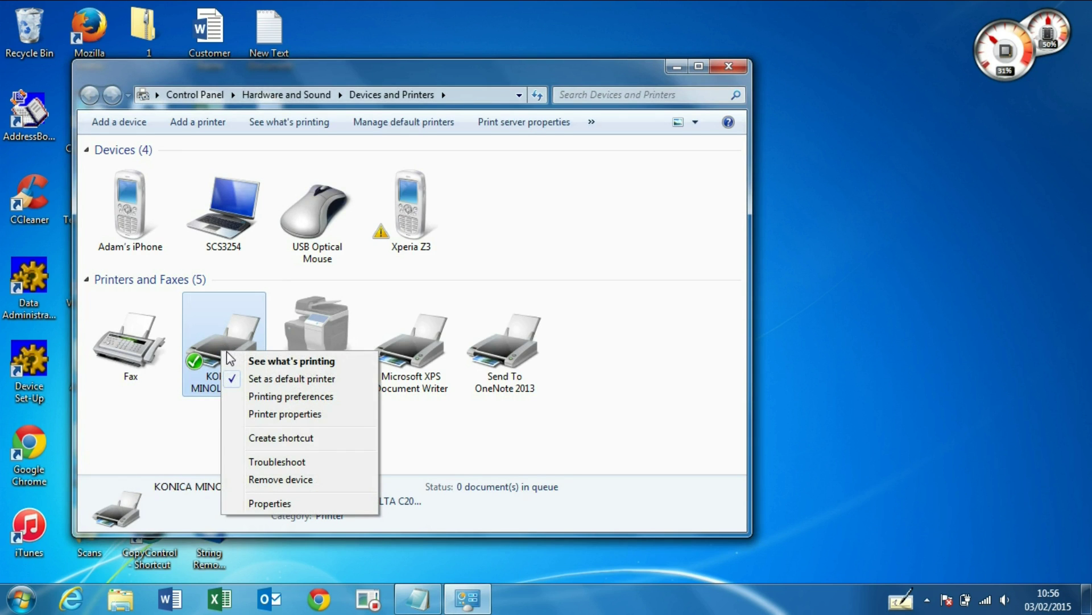
pyautogui.click(291, 412)
pyautogui.click(399, 171)
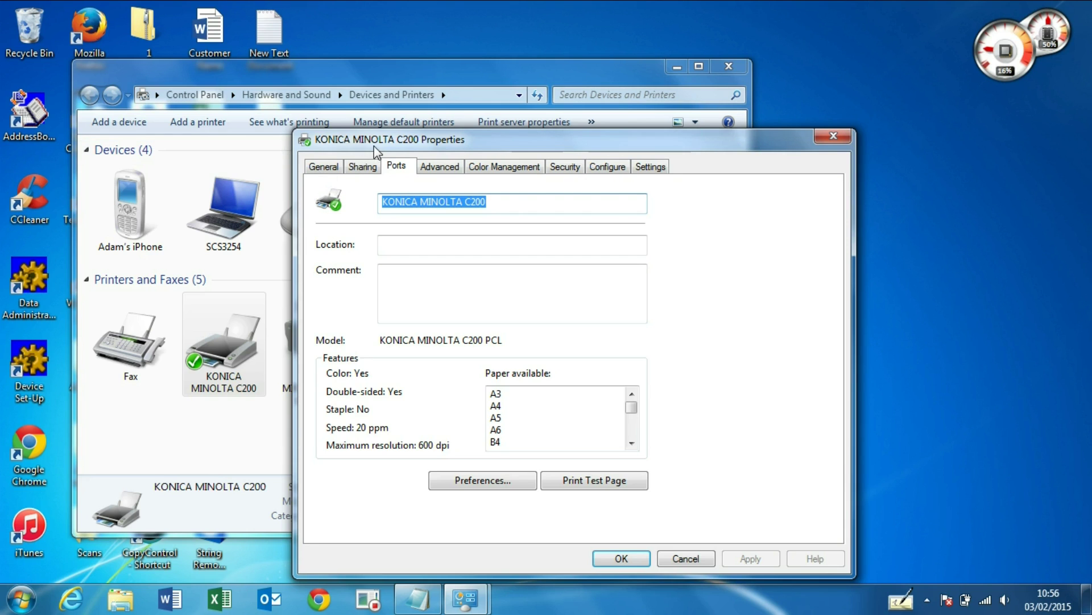
pyautogui.moveTo(374, 146); pyautogui.dragTo(340, 127)
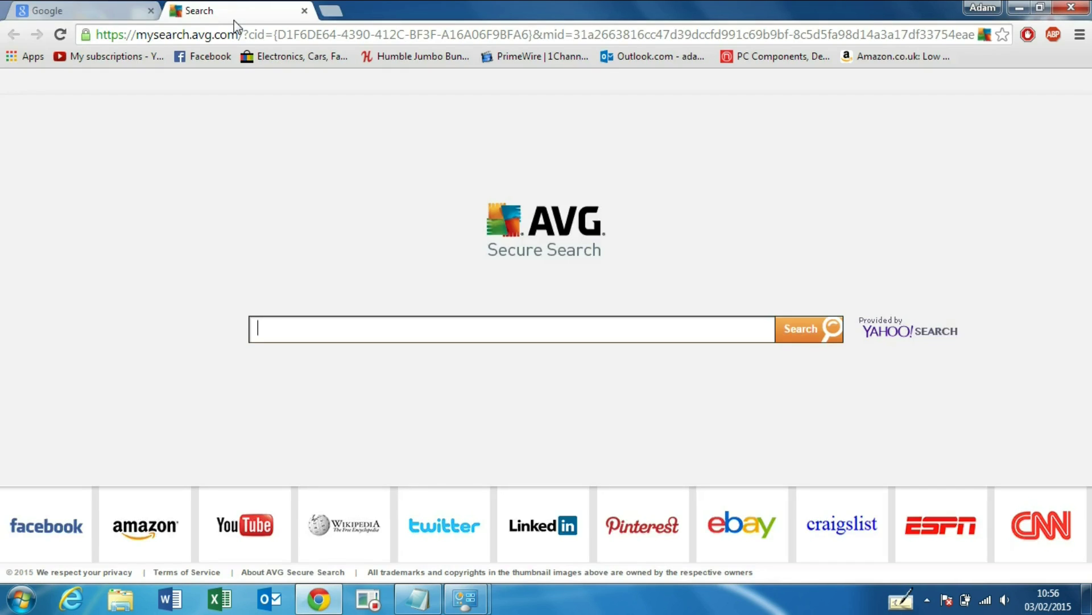
# Load the printer's web page at 10.10.17.184 and start an FTP destination in slot #004
pyautogui.write('10.10.17.184')
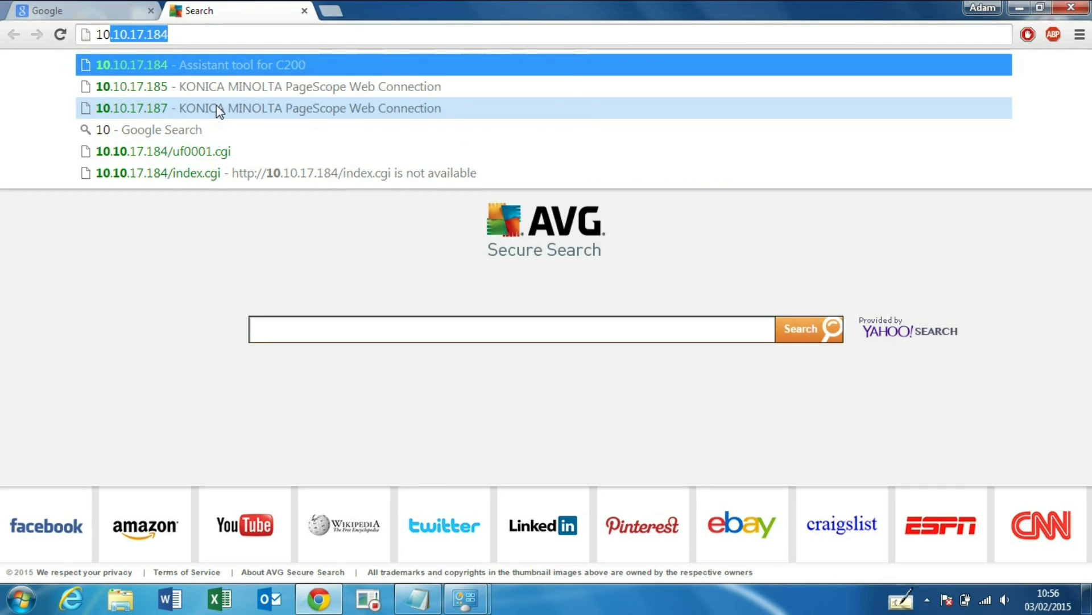
pyautogui.press('Return')
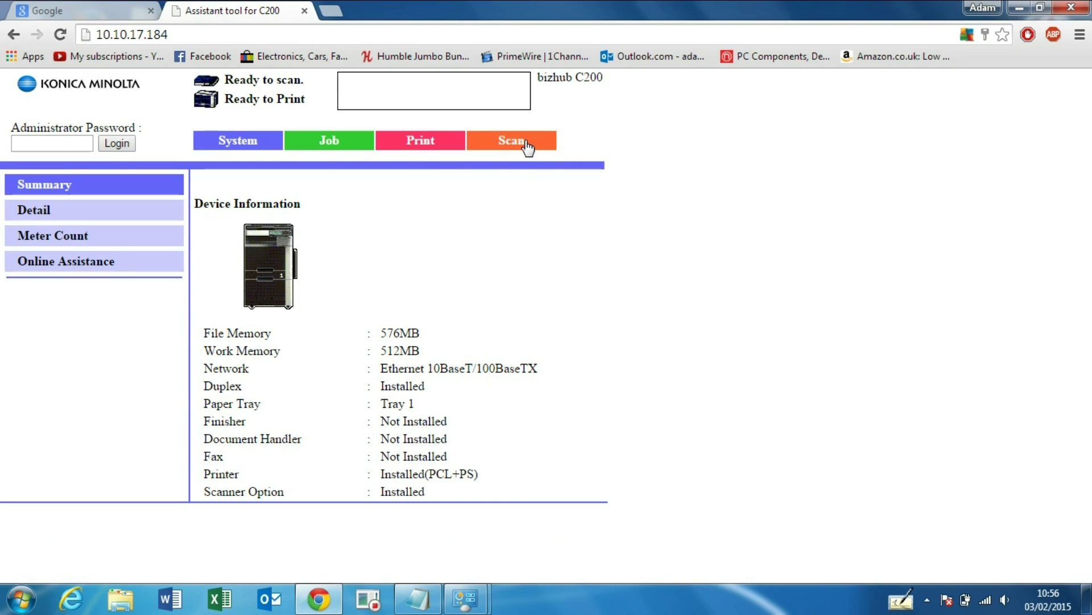
pyautogui.click(521, 147)
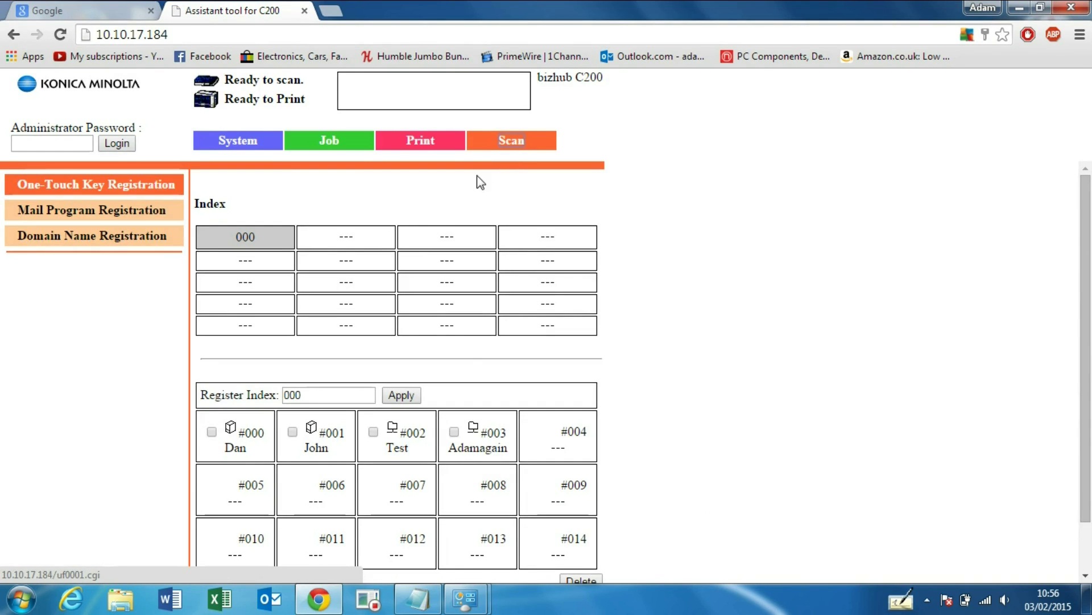
pyautogui.click(580, 435)
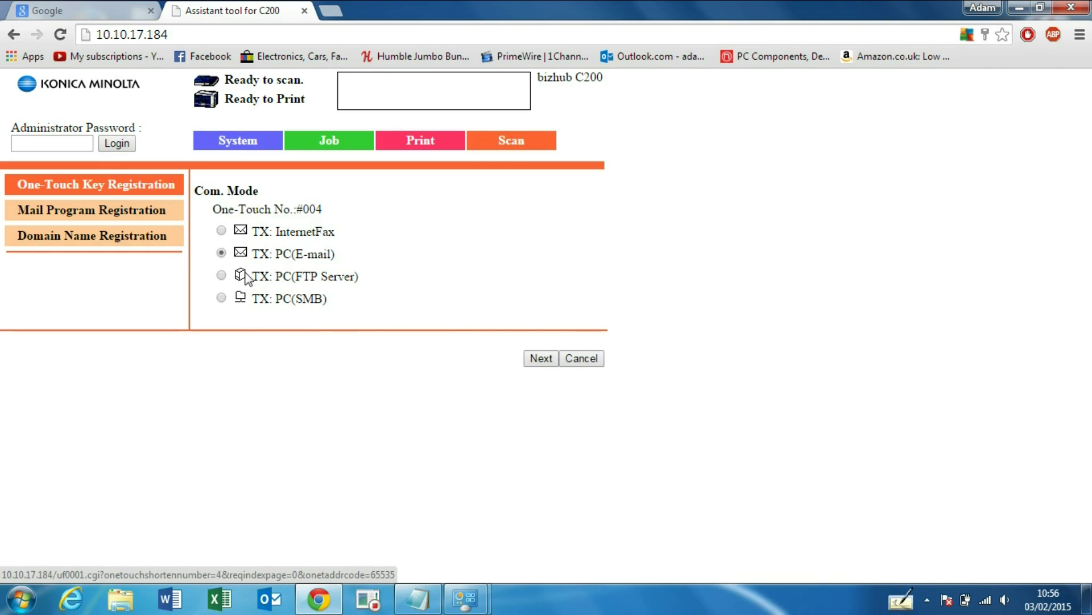
pyautogui.click(223, 276)
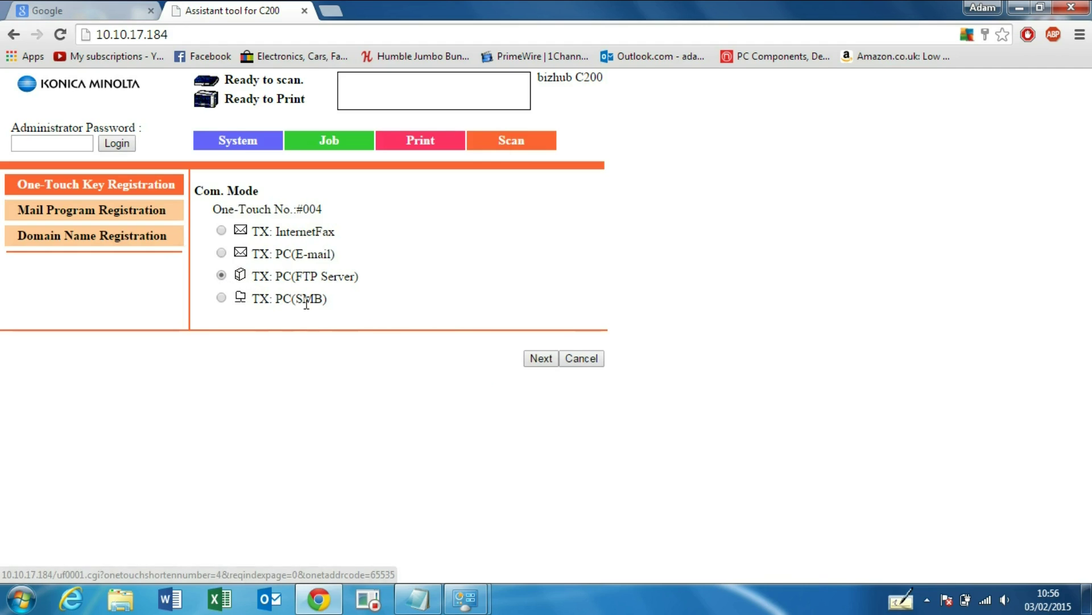
pyautogui.click(539, 361)
# Name the one-touch destination 'A' and set the FTP server IP to 10.10.17.105
pyautogui.click(390, 237)
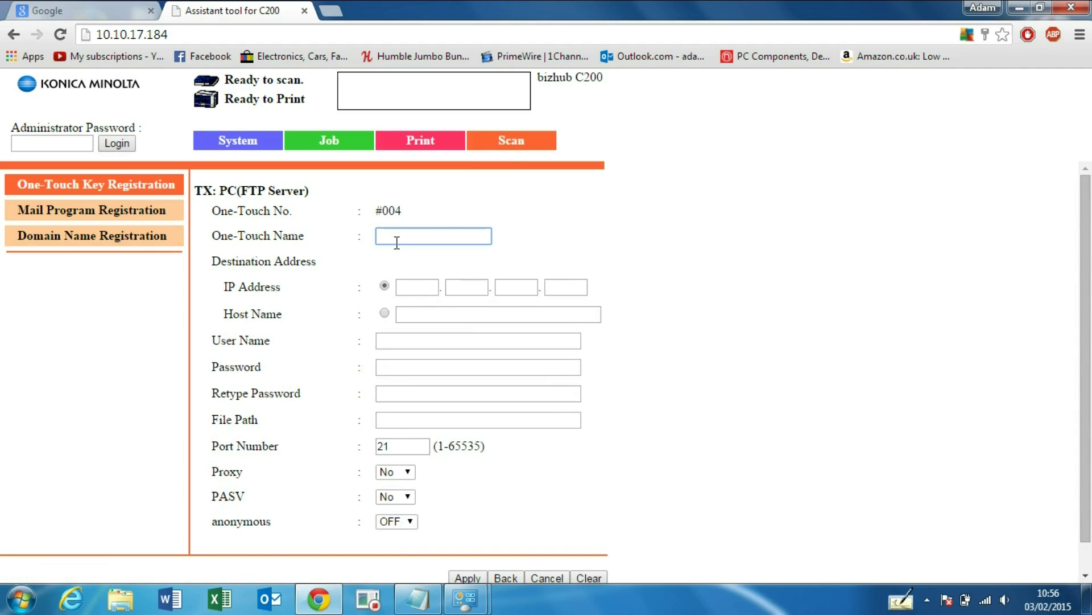
pyautogui.write('ADAM')
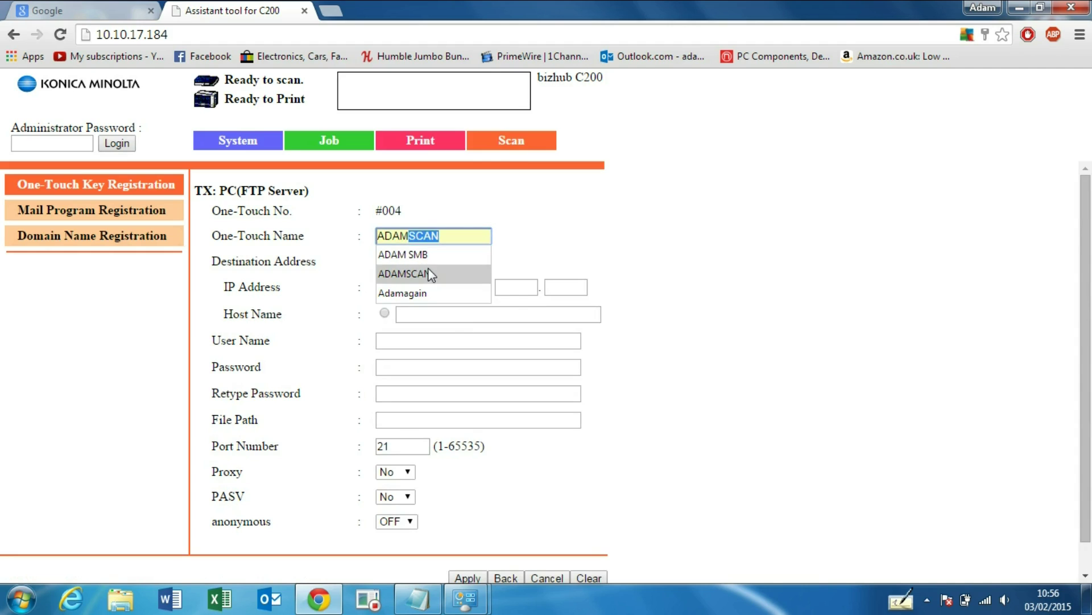
pyautogui.click(708, 182)
pyautogui.click(431, 283)
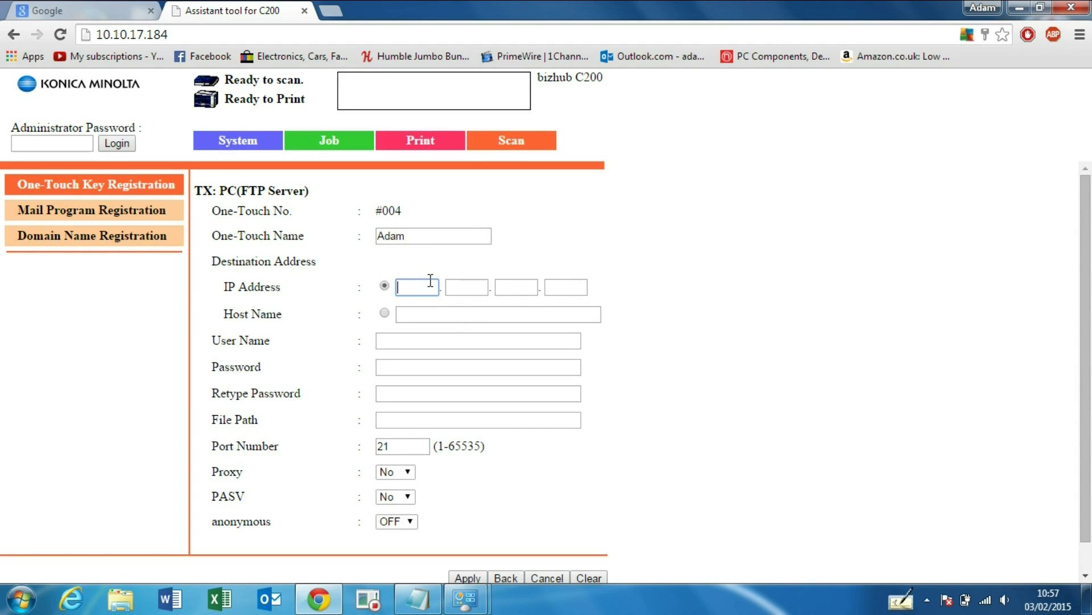
pyautogui.write('10')
pyautogui.press('Tab')
pyautogui.write('10')
pyautogui.press('Tab')
pyautogui.write('17')
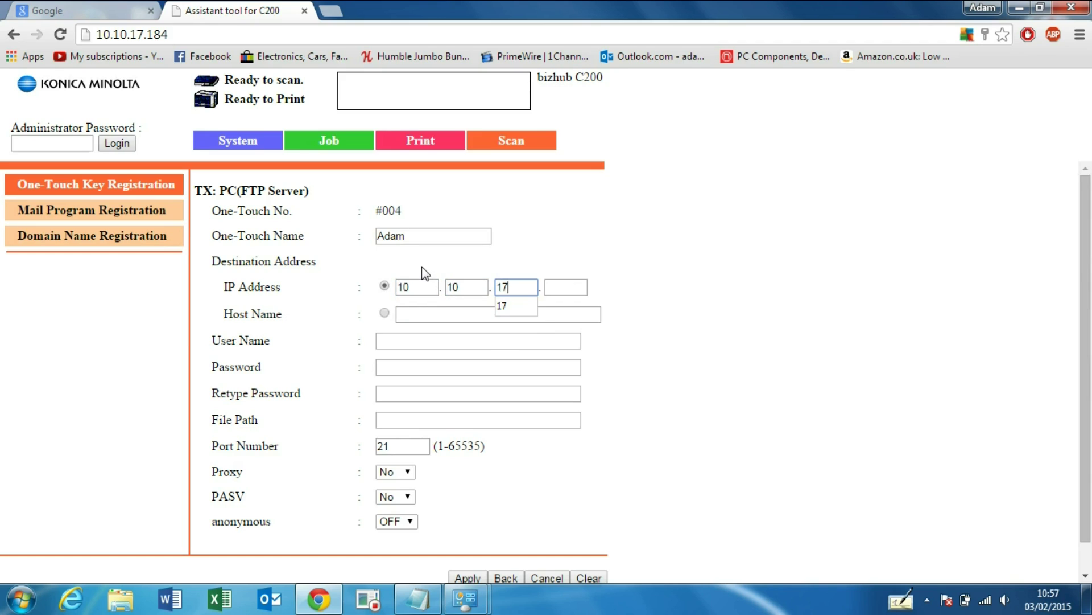
pyautogui.press('Tab')
pyautogui.write('105')
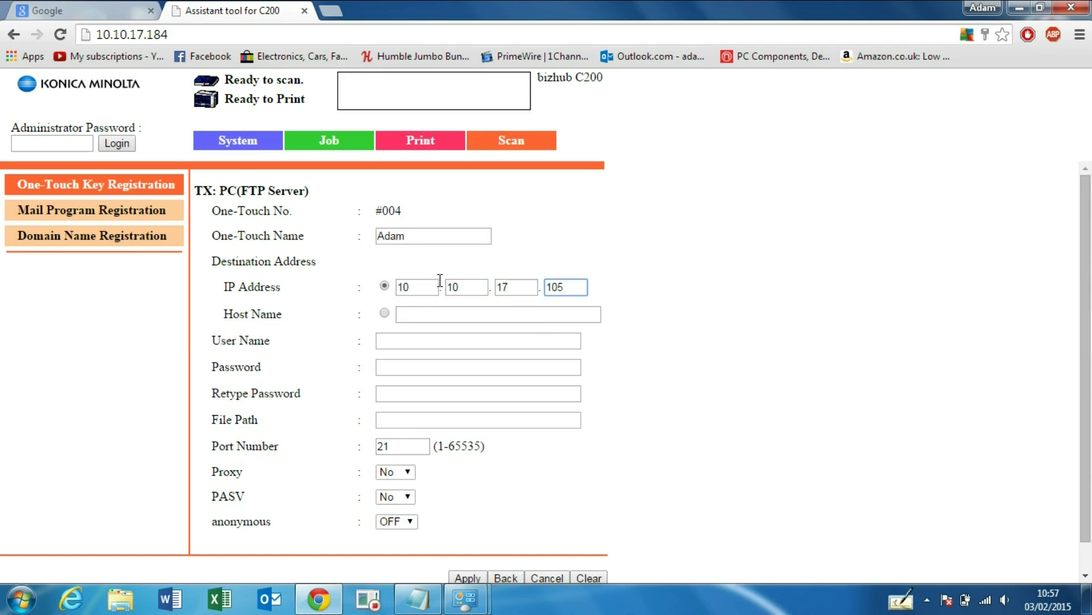
# Set the File Path to '.' and keep port number 21
pyautogui.click(424, 342)
pyautogui.click(420, 363)
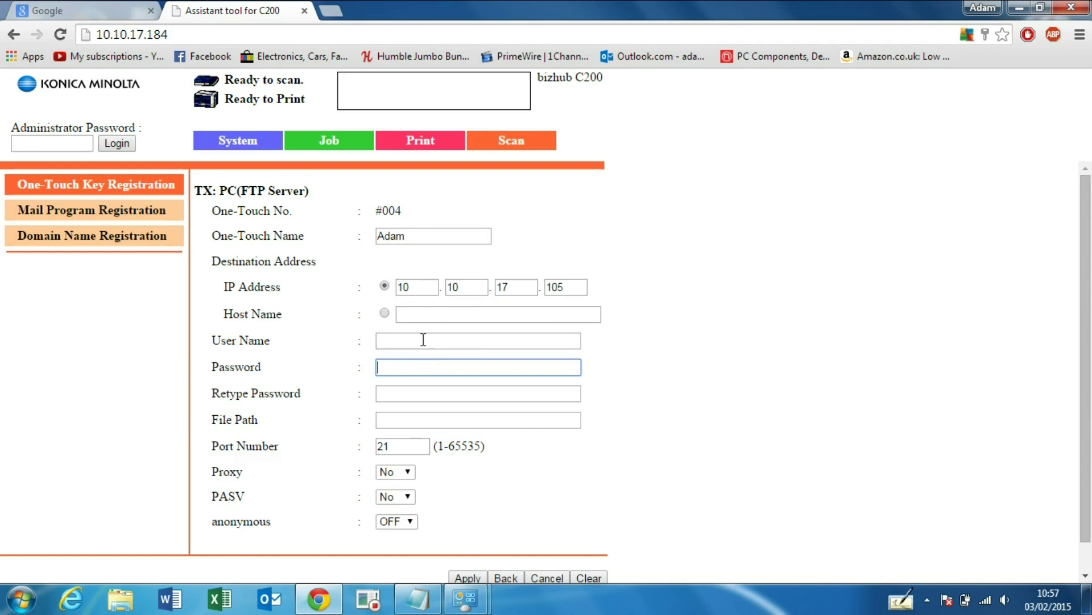
pyautogui.click(415, 341)
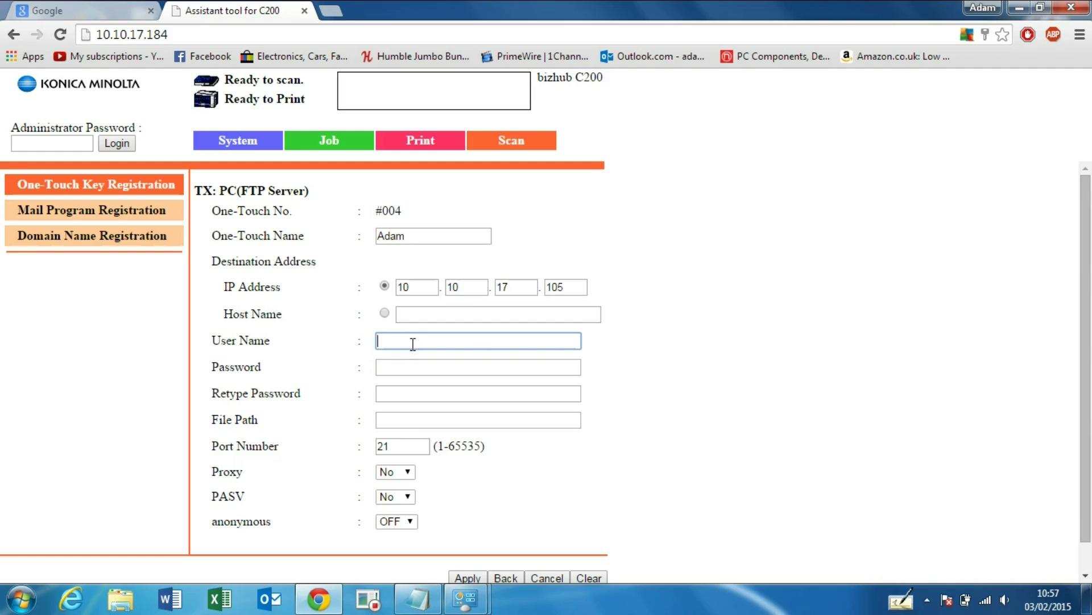
pyautogui.click(414, 362)
pyautogui.click(413, 341)
pyautogui.click(410, 367)
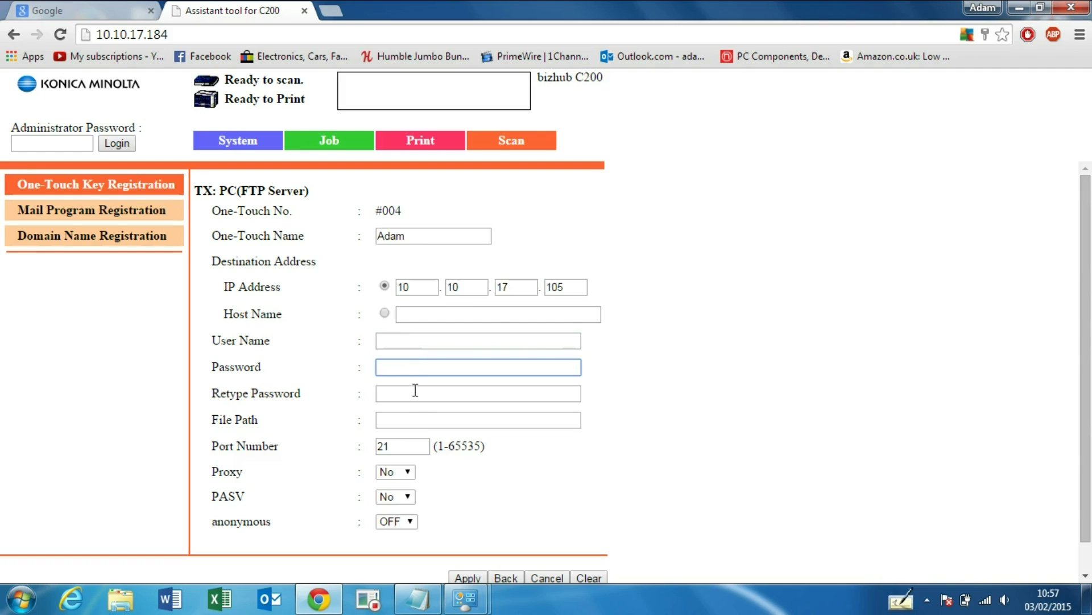
pyautogui.click(428, 419)
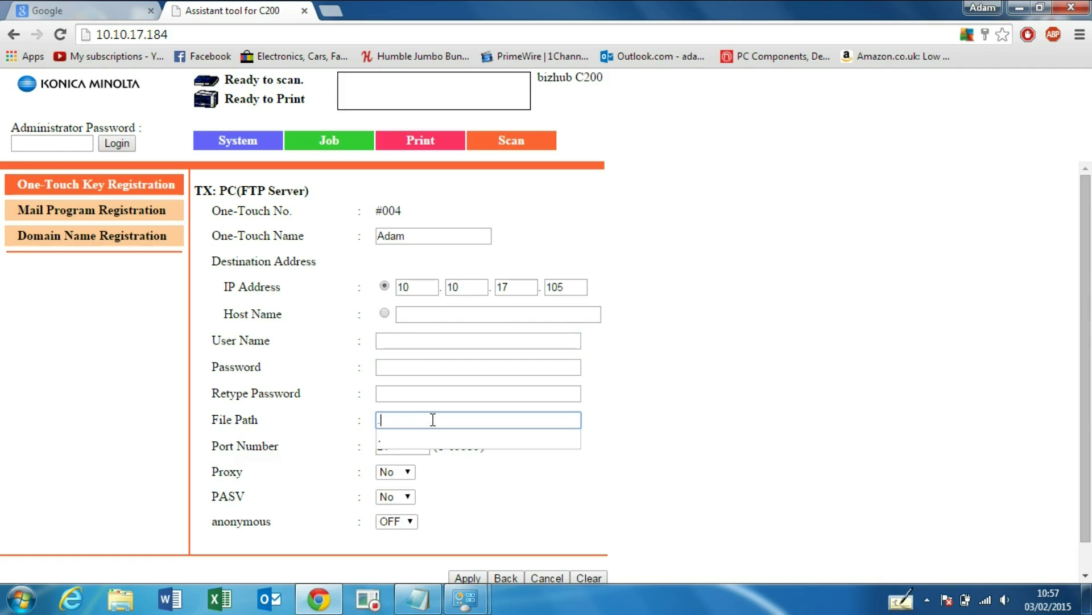
pyautogui.write('.')
pyautogui.click(412, 442)
pyautogui.moveTo(412, 442); pyautogui.dragTo(352, 440)
pyautogui.click(475, 495)
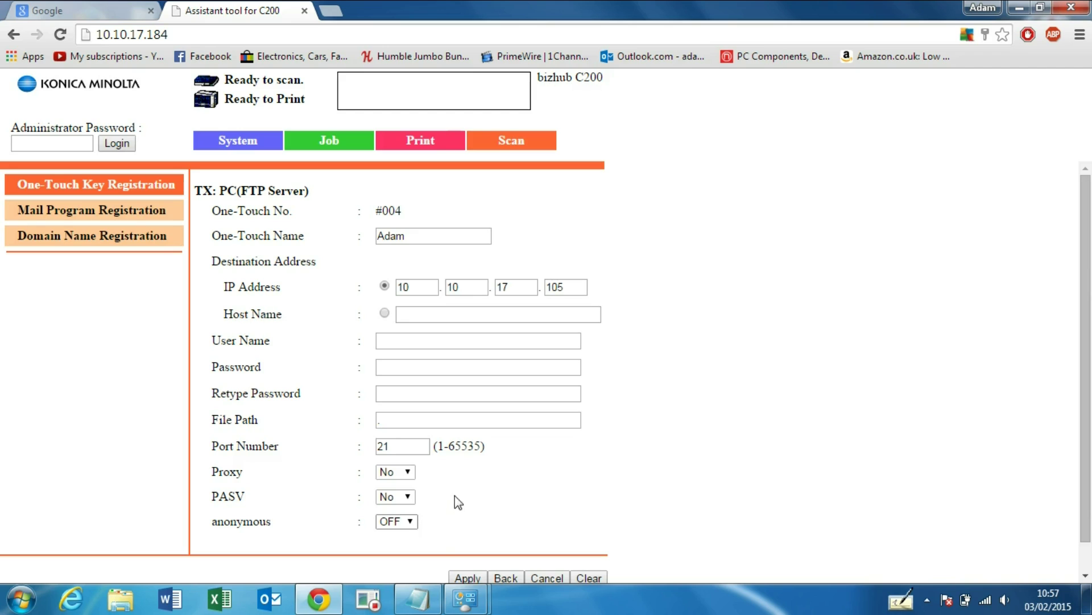
# Turn anonymous login ON and apply the FTP destination settings
pyautogui.scroll(-1, 408, 520)
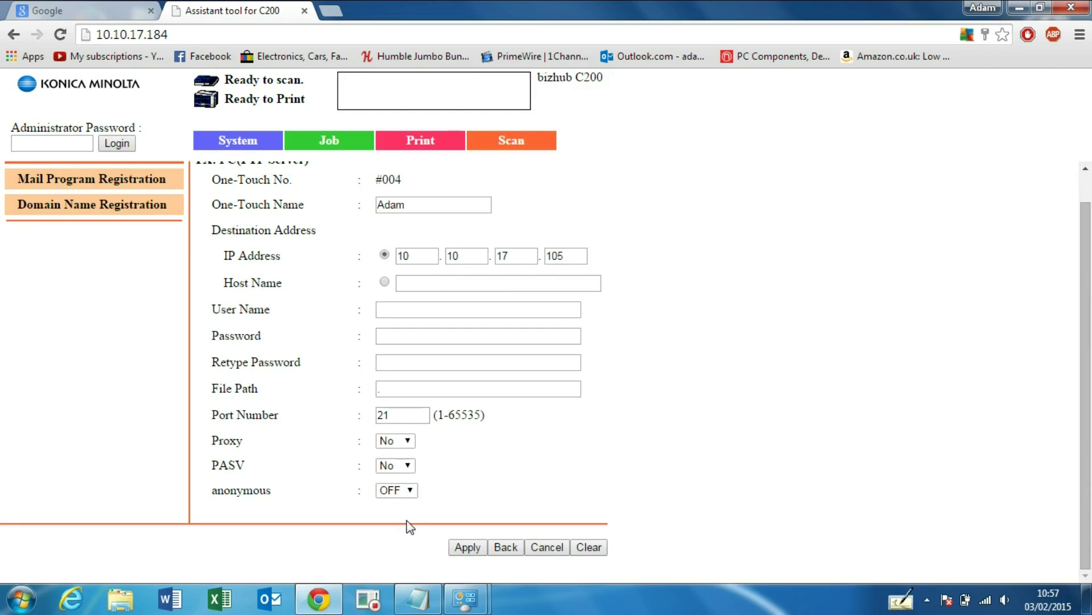
pyautogui.click(401, 490)
pyautogui.click(396, 502)
pyautogui.click(468, 546)
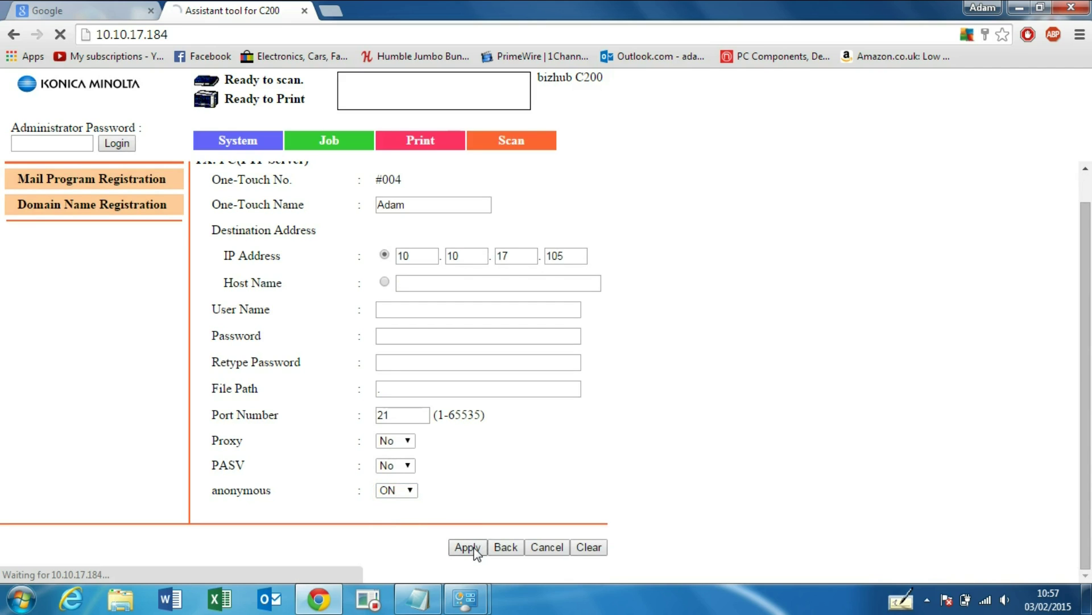
pyautogui.click(593, 279)
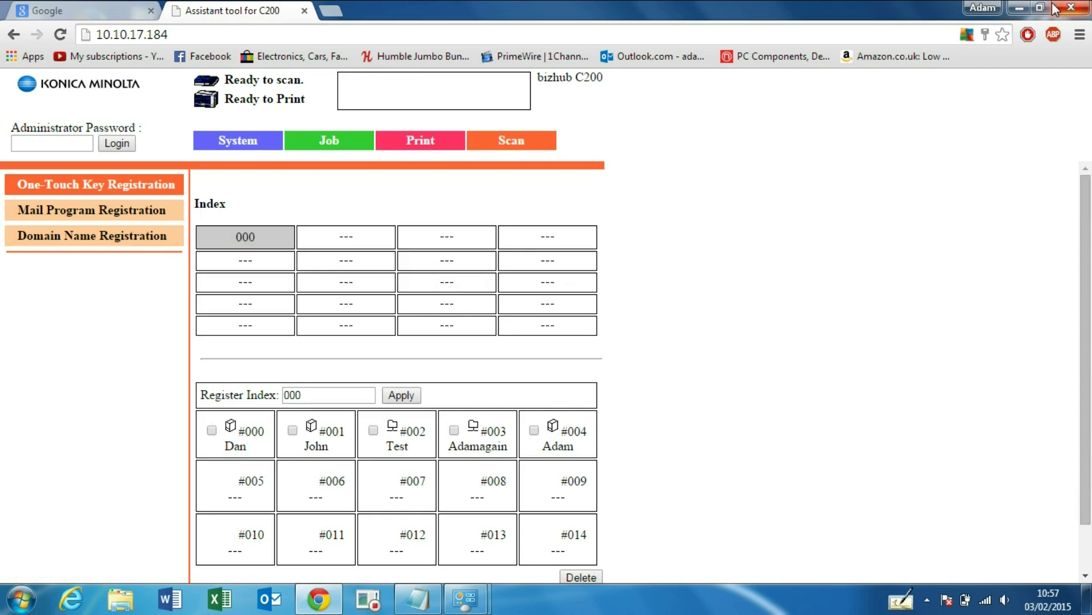
# Search 'ftp util' and open Konica Minolta's Download Utilities page listing FTP Utility
pyautogui.click(1019, 8)
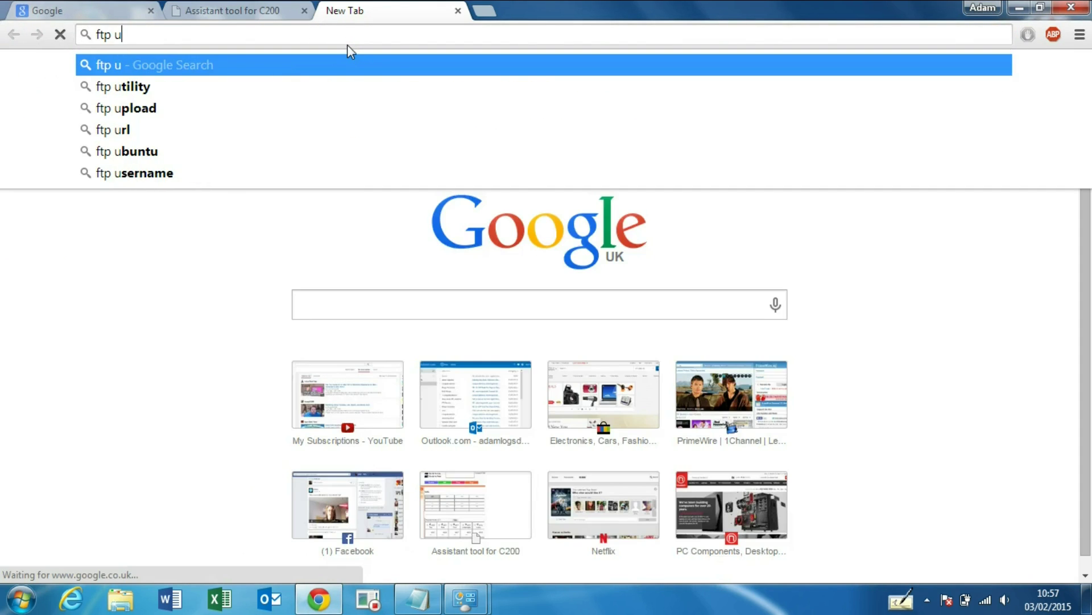
pyautogui.write('tility')
pyautogui.press('Return')
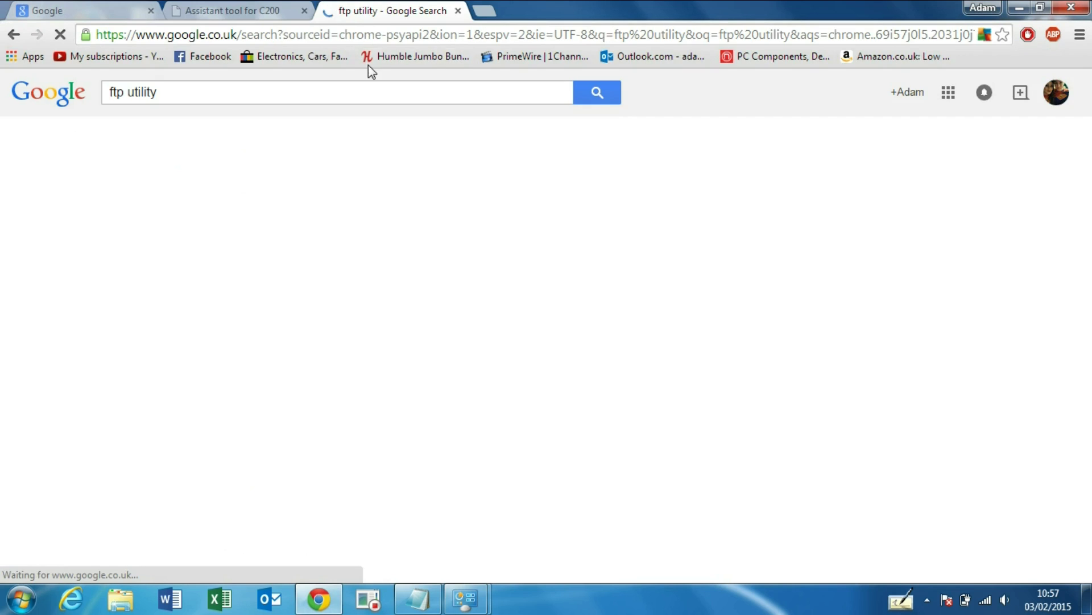
pyautogui.click(275, 216)
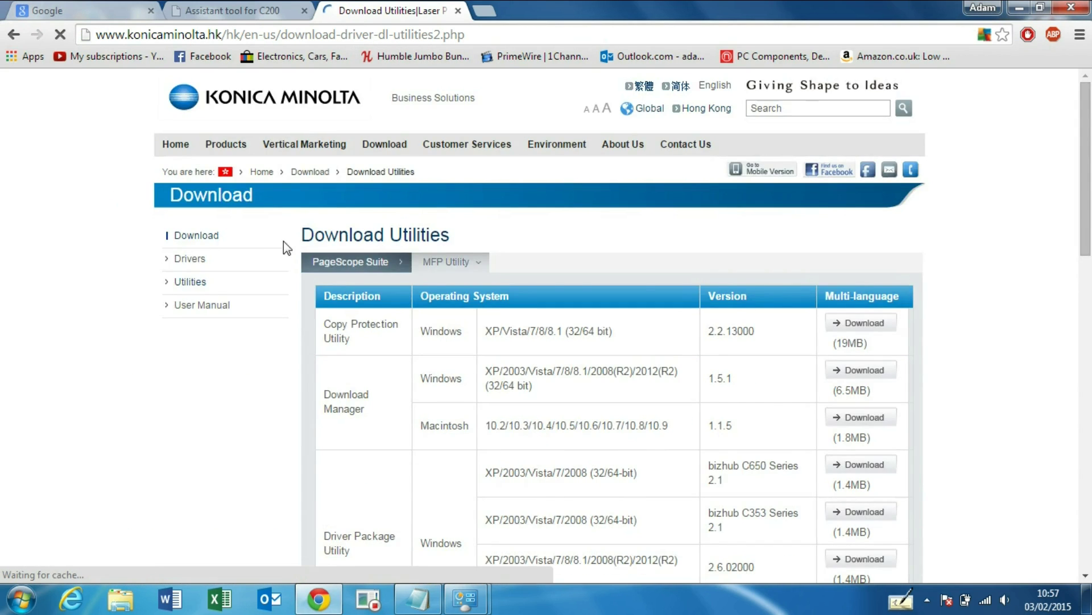
pyautogui.scroll(-5, 317, 288)
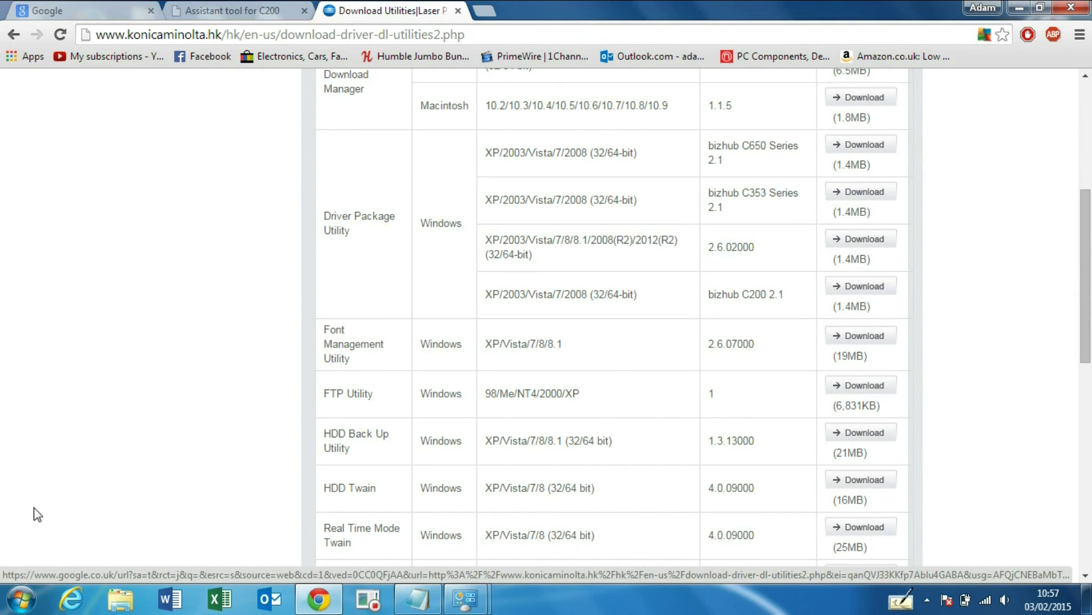
pyautogui.click(16, 604)
# Search the Start Menu for 'ftp' and launch FTP Utility
pyautogui.click(45, 555)
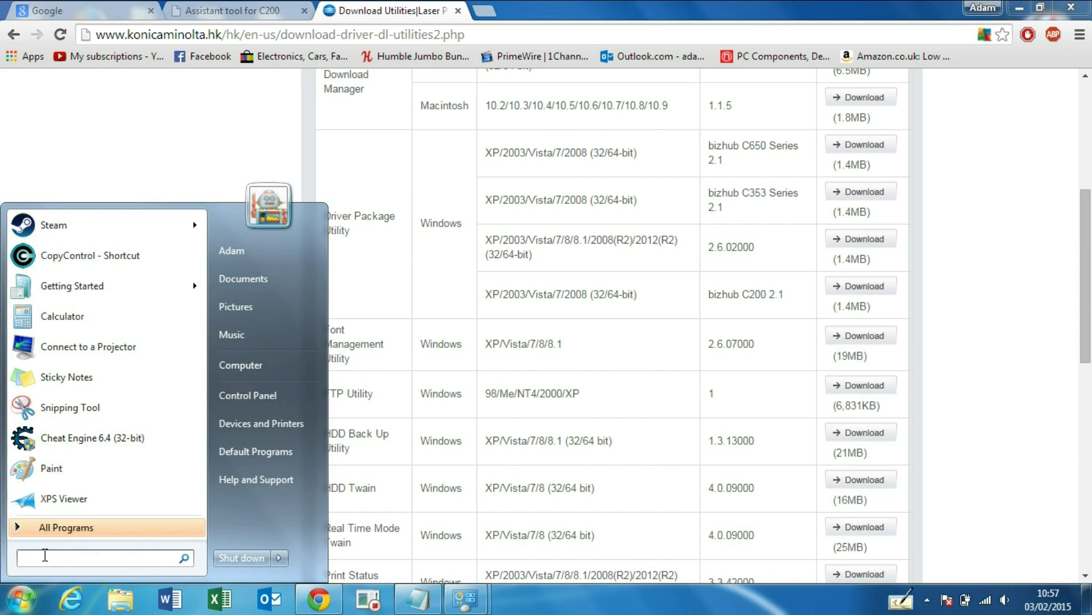
pyautogui.write('ftp')
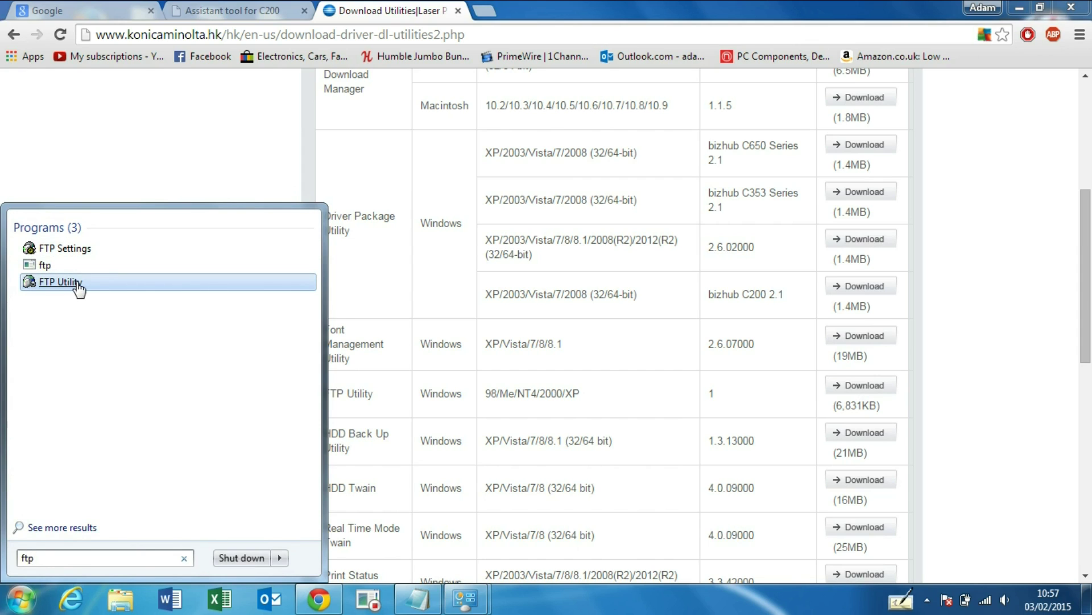
pyautogui.click(83, 254)
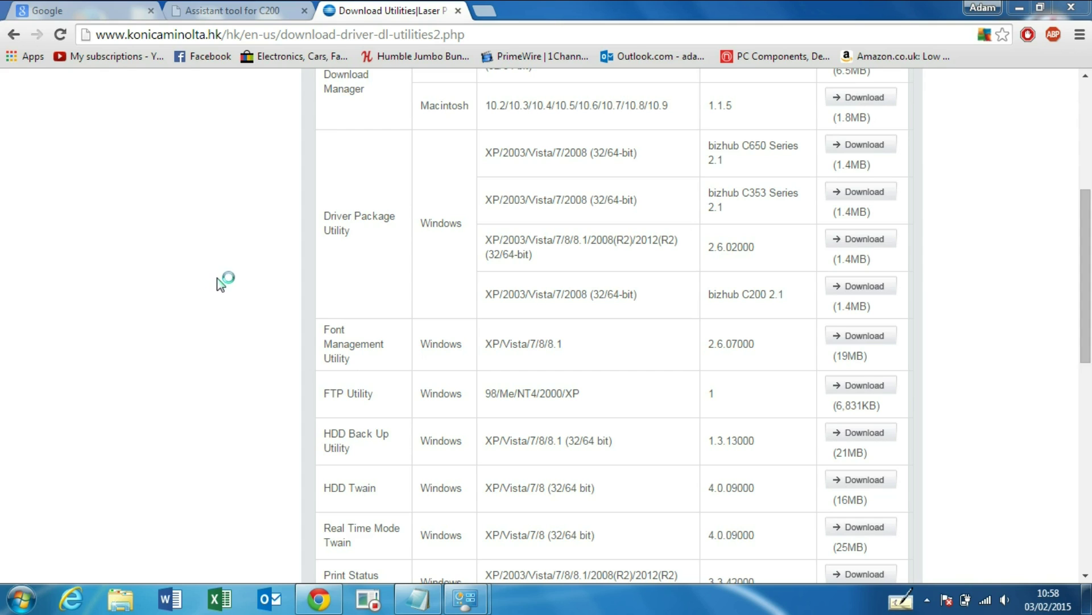
pyautogui.press('super')
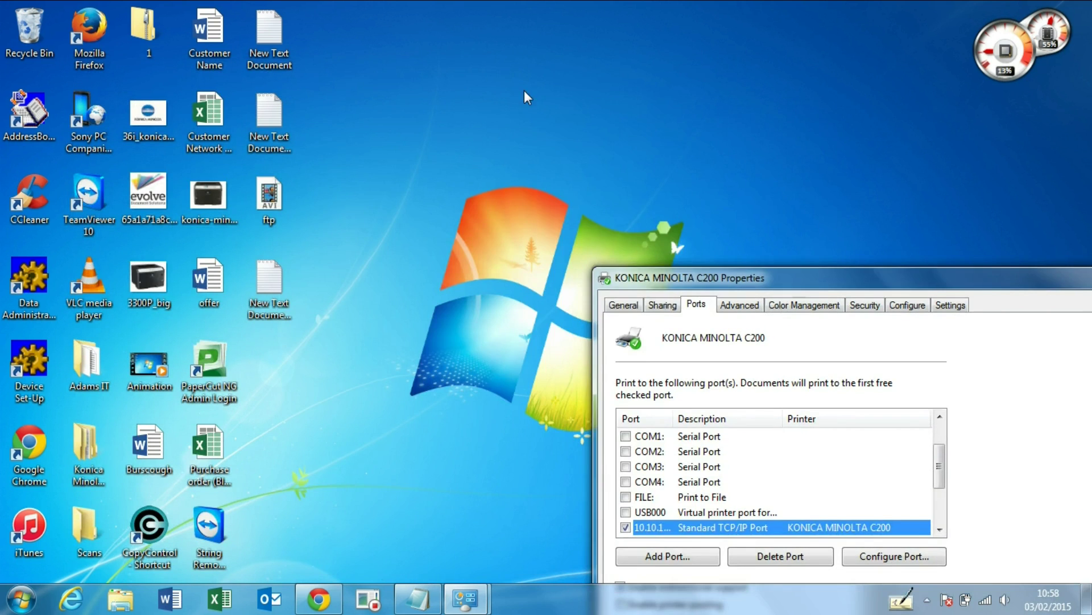
# Create a Scans1 folder on the desktop and browse for FTP Utility's Root Folder
pyautogui.rightClick(520, 86)
pyautogui.moveTo(616, 270)
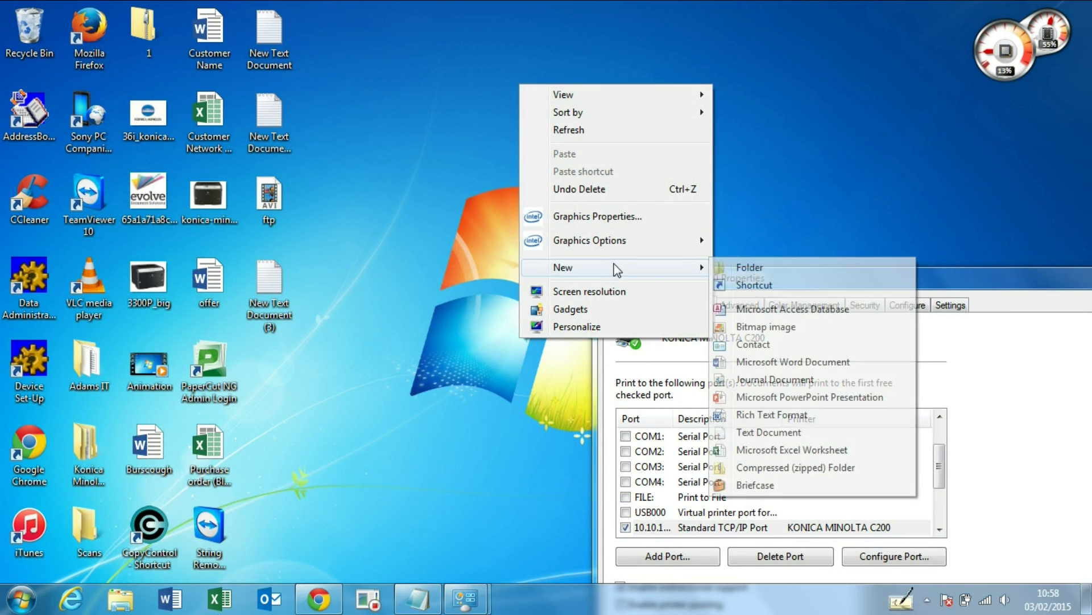
pyautogui.click(740, 267)
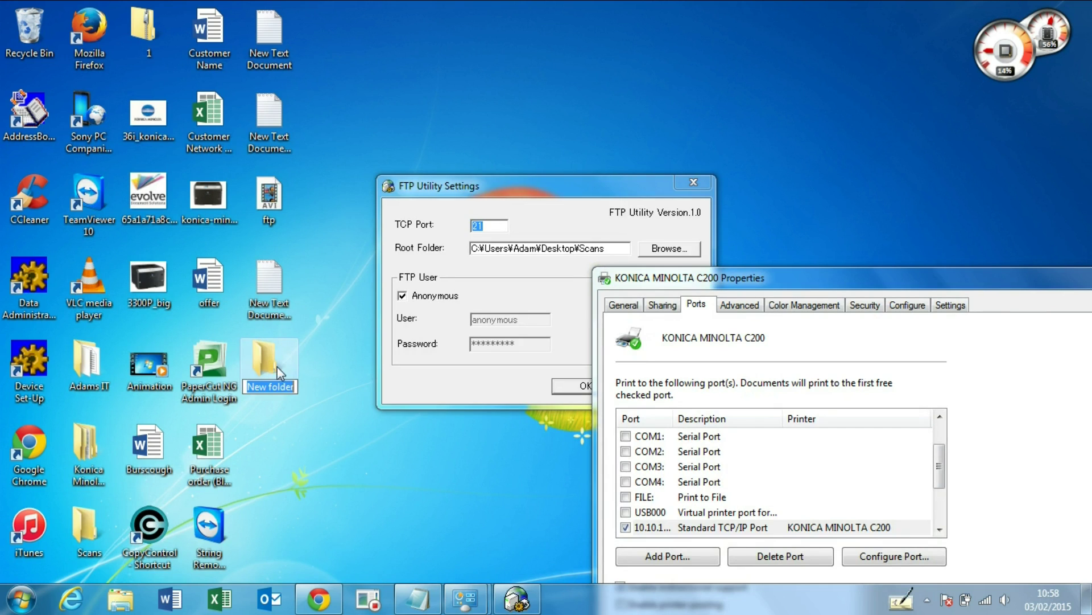
pyautogui.write('Scans1')
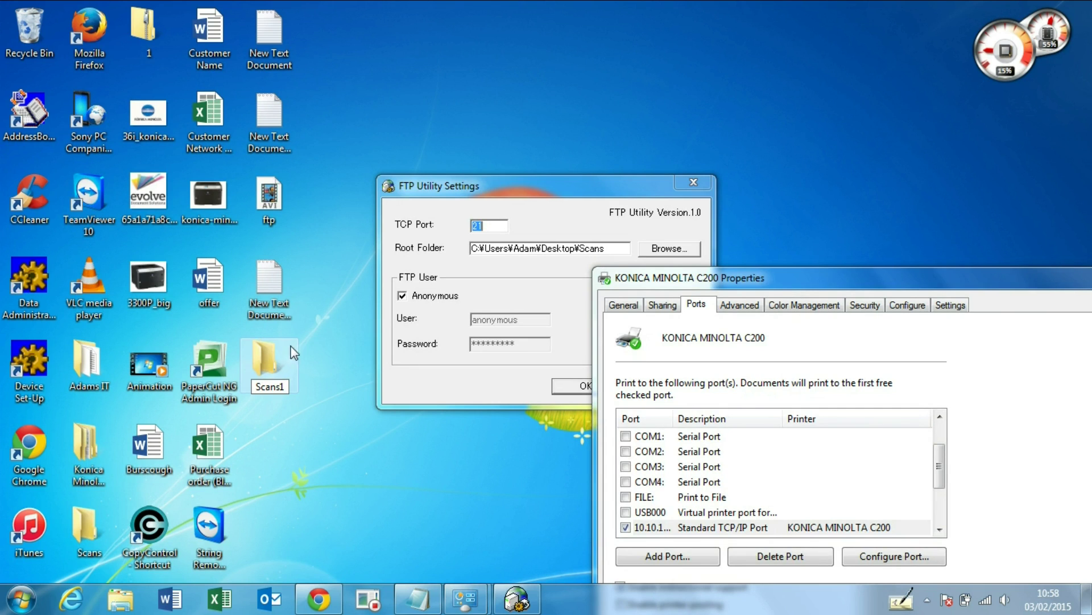
pyautogui.click(307, 355)
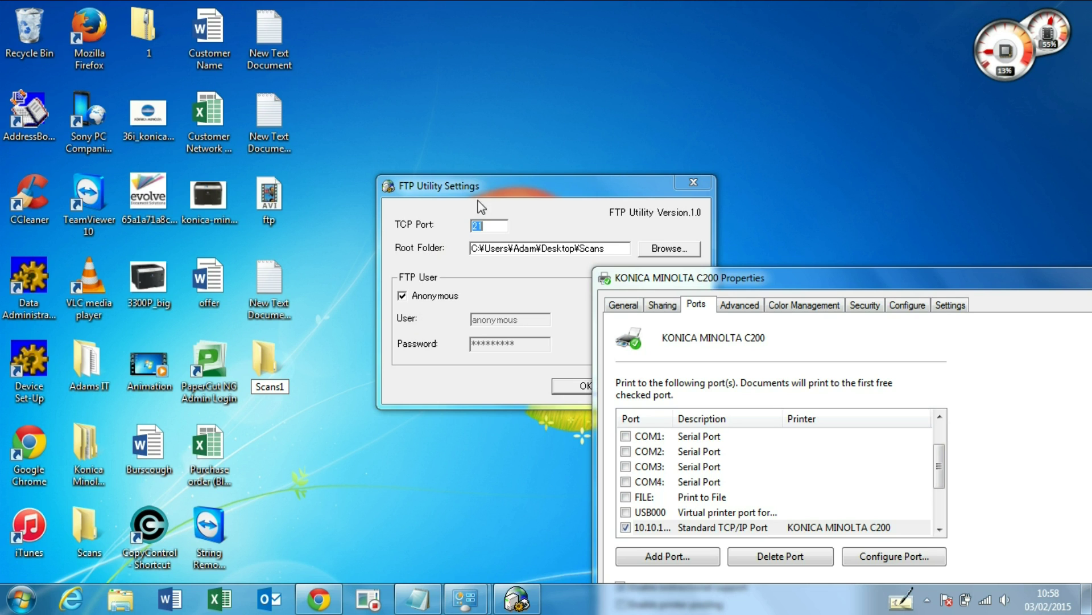
pyautogui.moveTo(497, 192); pyautogui.dragTo(476, 57)
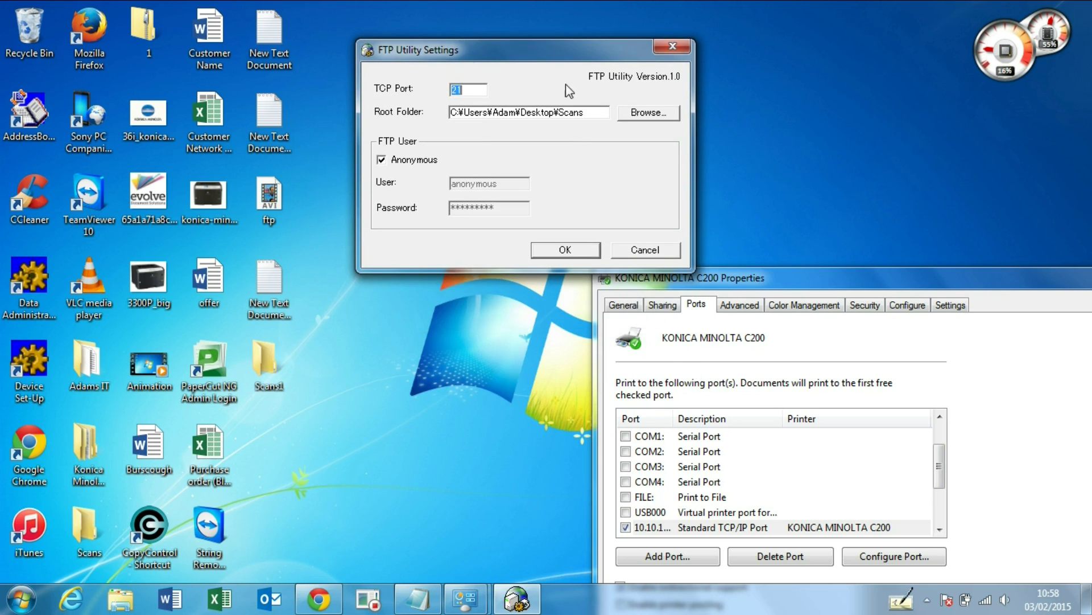
pyautogui.click(645, 110)
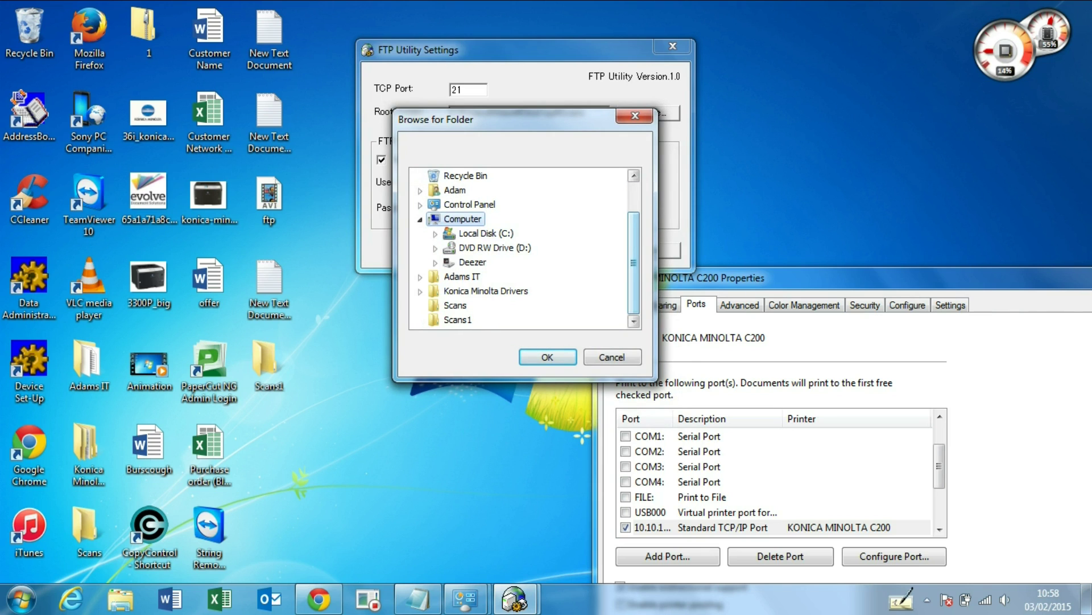
# Confirm the desktop Scans1 folder as the FTP root folder
pyautogui.press('Return')
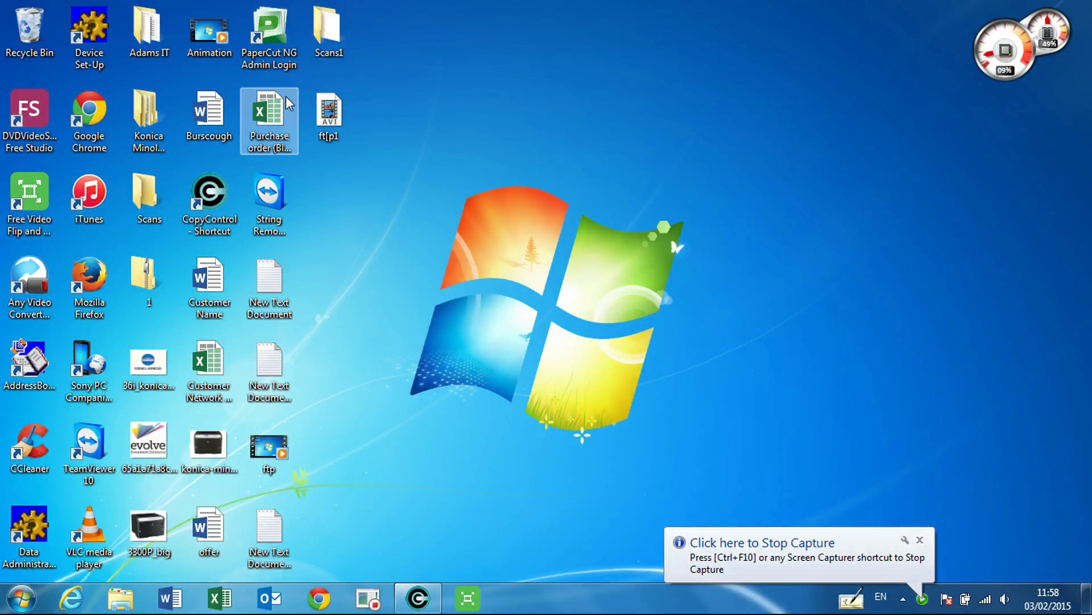
# Open KMBT_C20020150203114130.pdf from the Scans1 folder in Adobe Reader
pyautogui.doubleClick(336, 46)
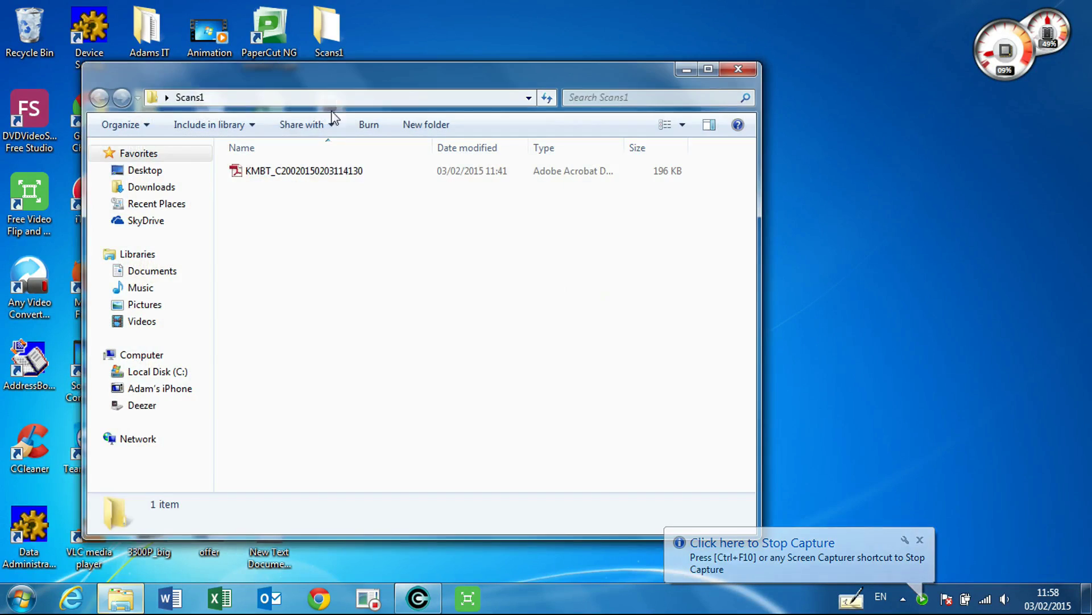
pyautogui.doubleClick(346, 171)
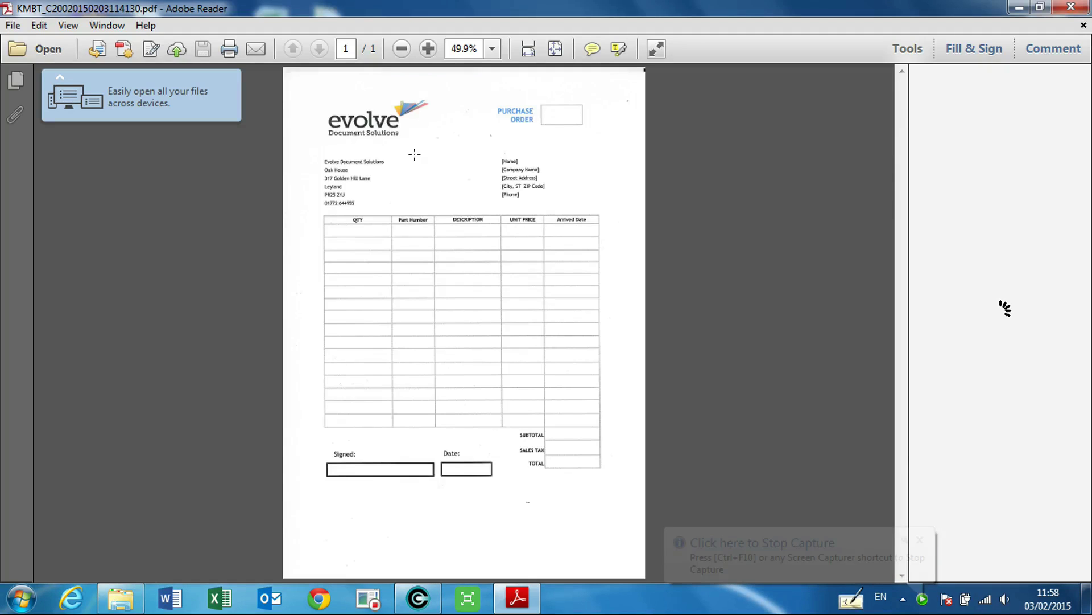